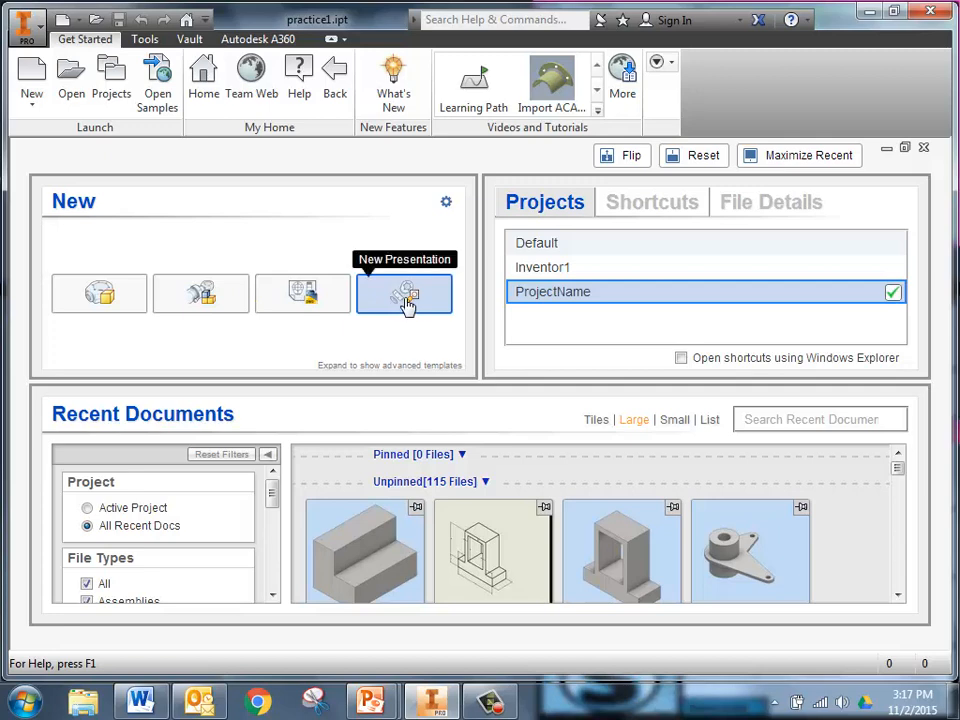
# - Create a new part, review the PRACTICE1 drawing in CAD_PRACTICE.docx in Word, and return to Inventor
pyautogui.click(104, 297)
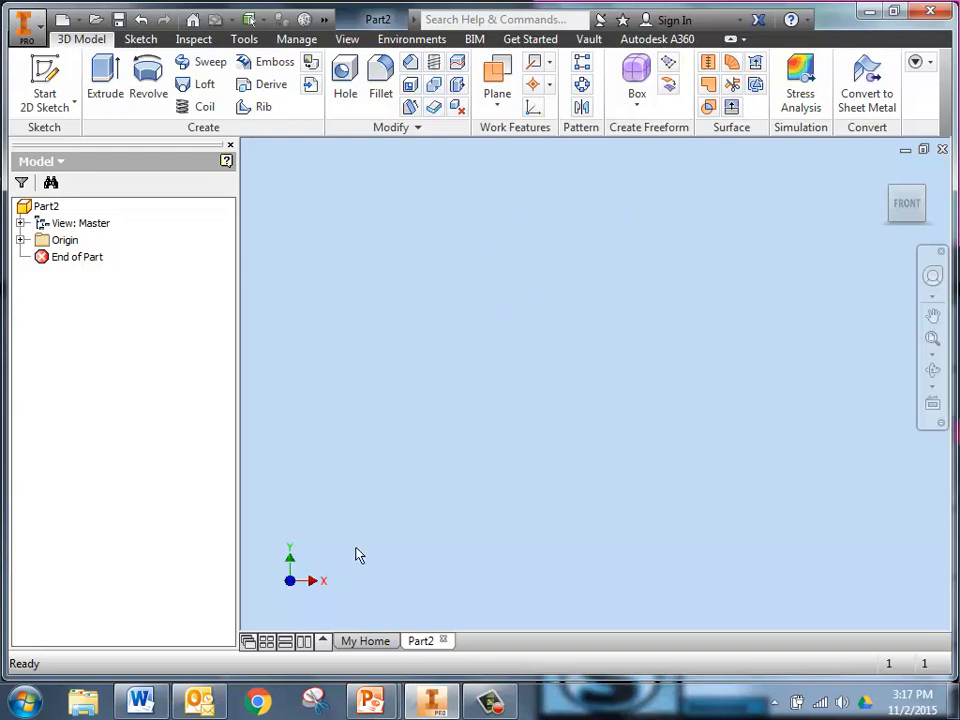
pyautogui.click(138, 703)
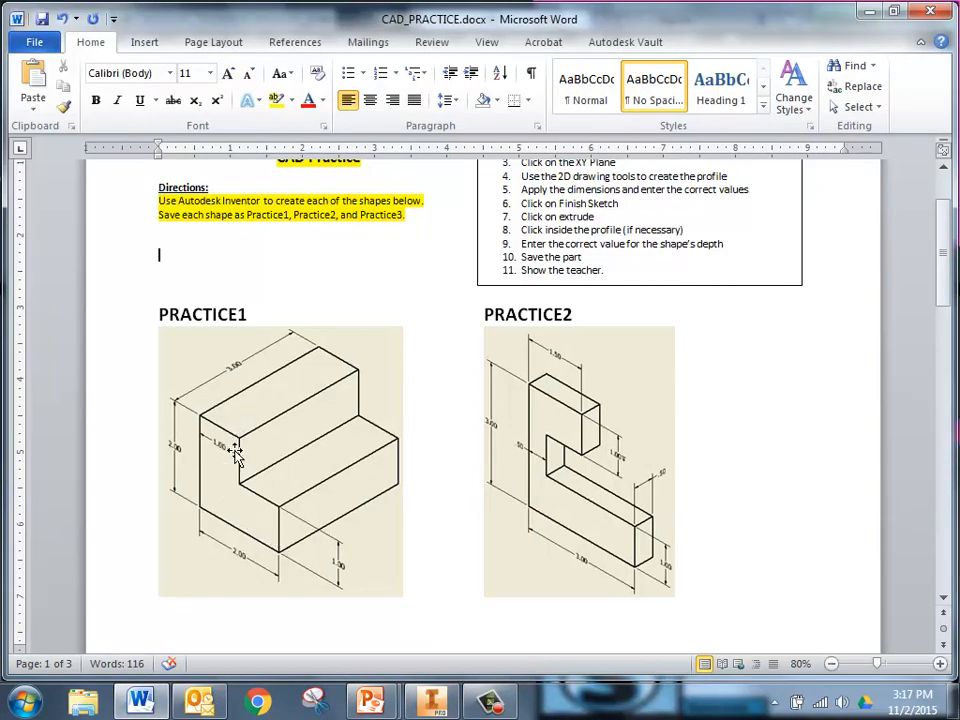
pyautogui.click(430, 704)
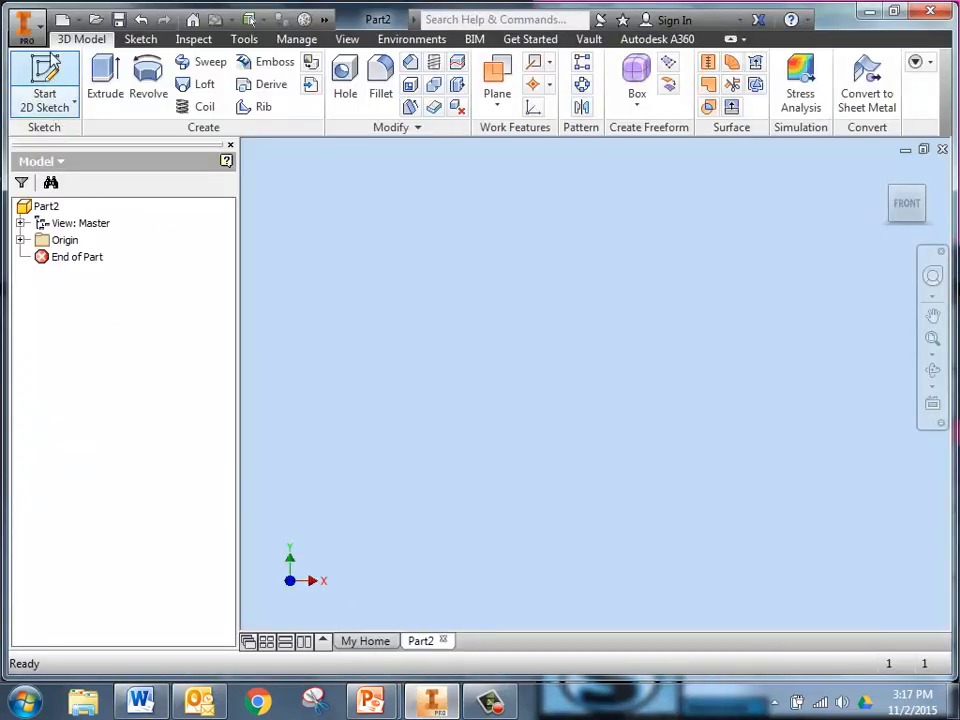
# - Start a 2D sketch on the part's XY plane
pyautogui.click(48, 70)
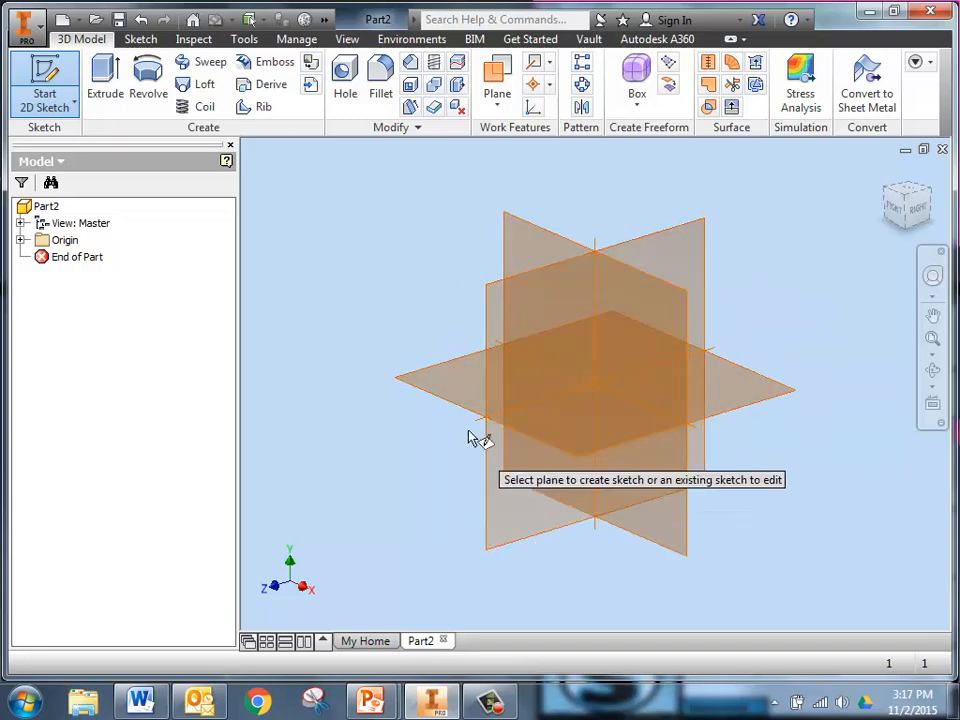
pyautogui.click(530, 258)
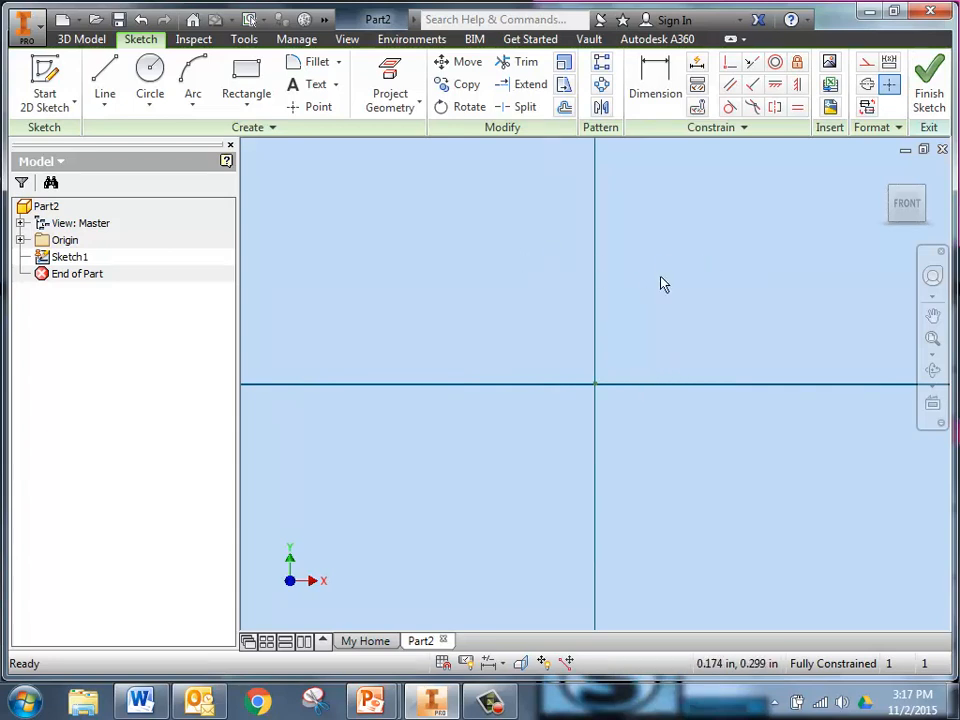
# - Reframe the empty sketch around its origin, leaving free room in the positive X and Y directions for the profile
pyautogui.moveTo(668, 265)
pyautogui.mouseDown(button='middle')
pyautogui.moveTo(594, 354)
pyautogui.moveTo(520, 393)
pyautogui.mouseUp(button='middle')
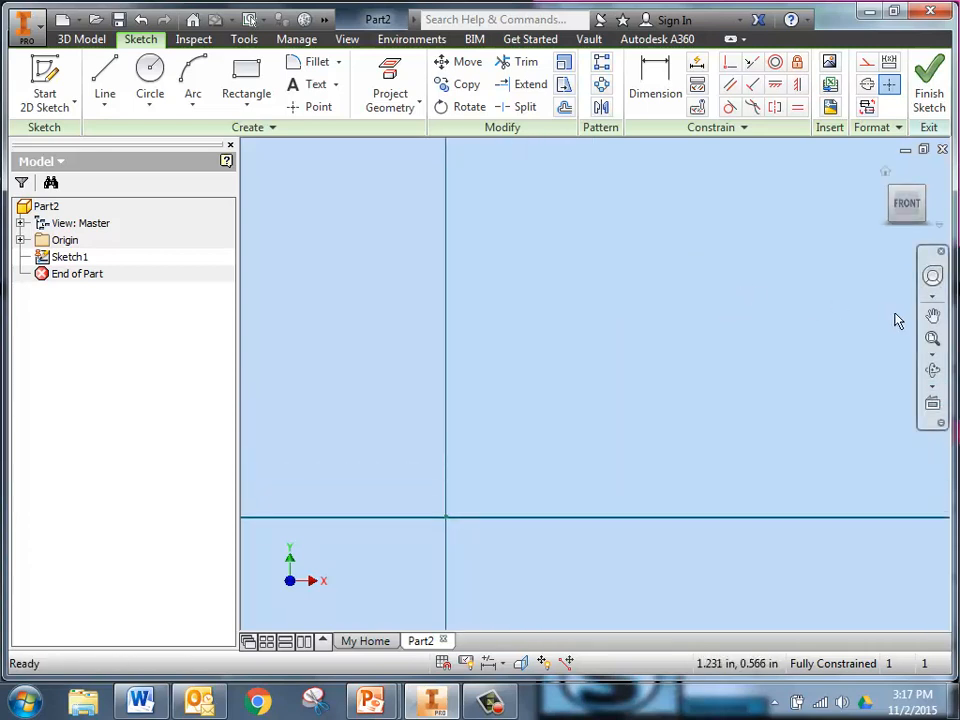
pyautogui.click(932, 316)
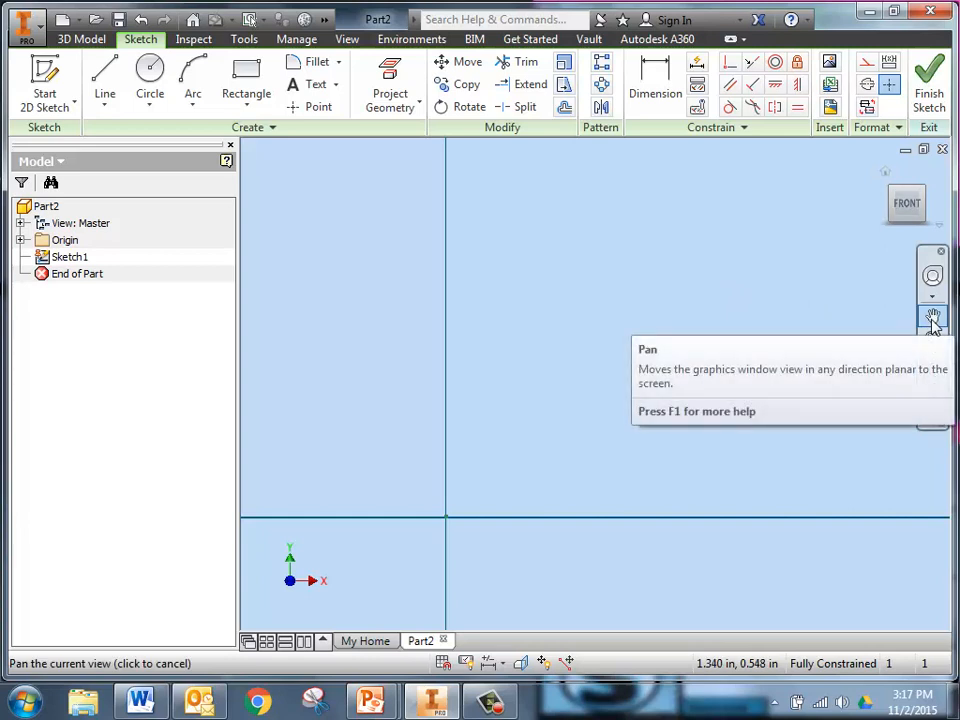
pyautogui.click(932, 316)
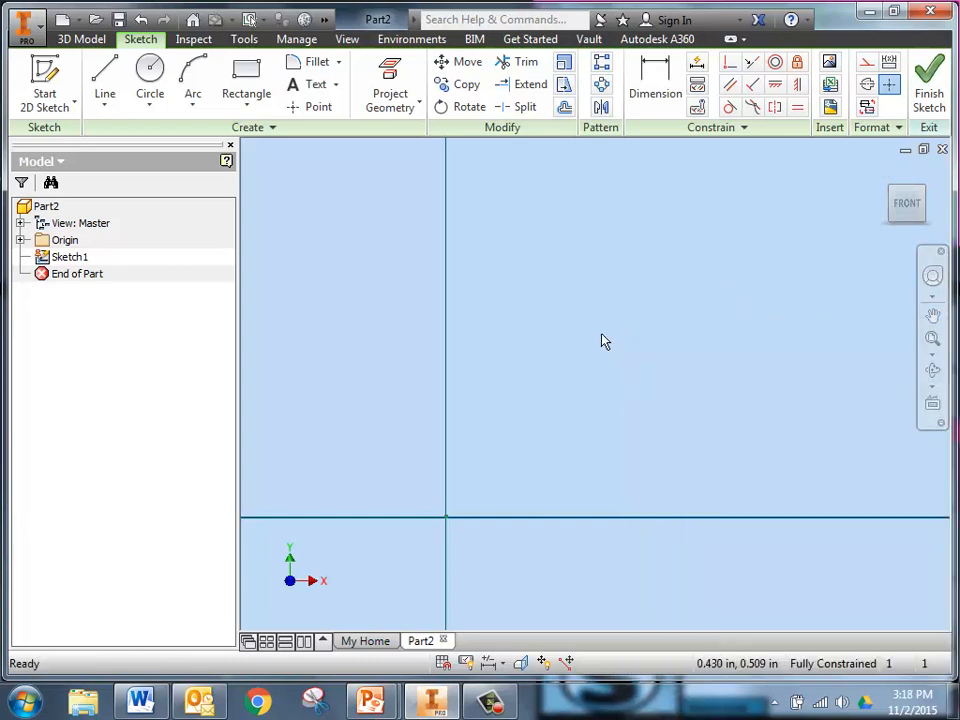
pyautogui.scroll(3, 602, 334)
pyautogui.scroll(-4, 602, 334)
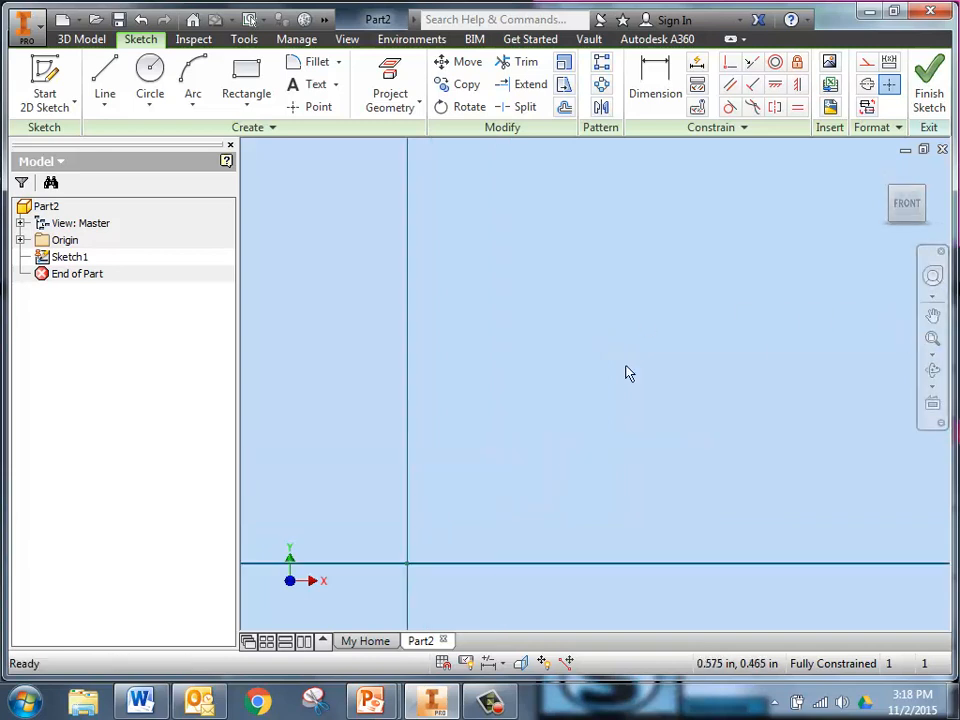
pyautogui.scroll(-1, 561, 399)
pyautogui.scroll(2, 561, 399)
pyautogui.scroll(-3, 561, 399)
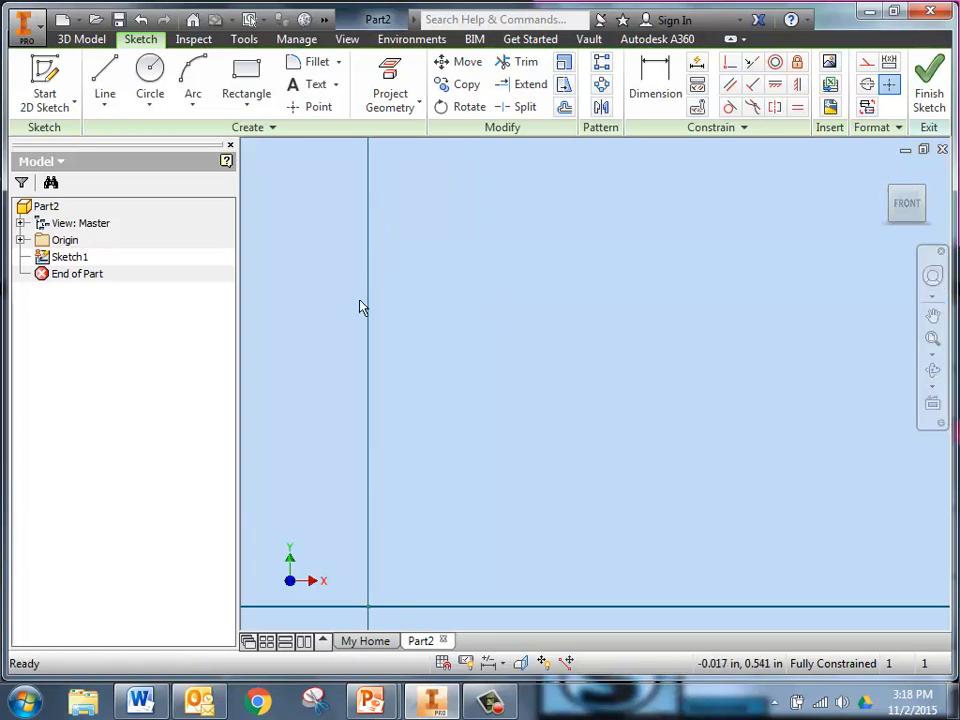
pyautogui.moveTo(449, 453); pyautogui.dragTo(465, 414, button='middle')
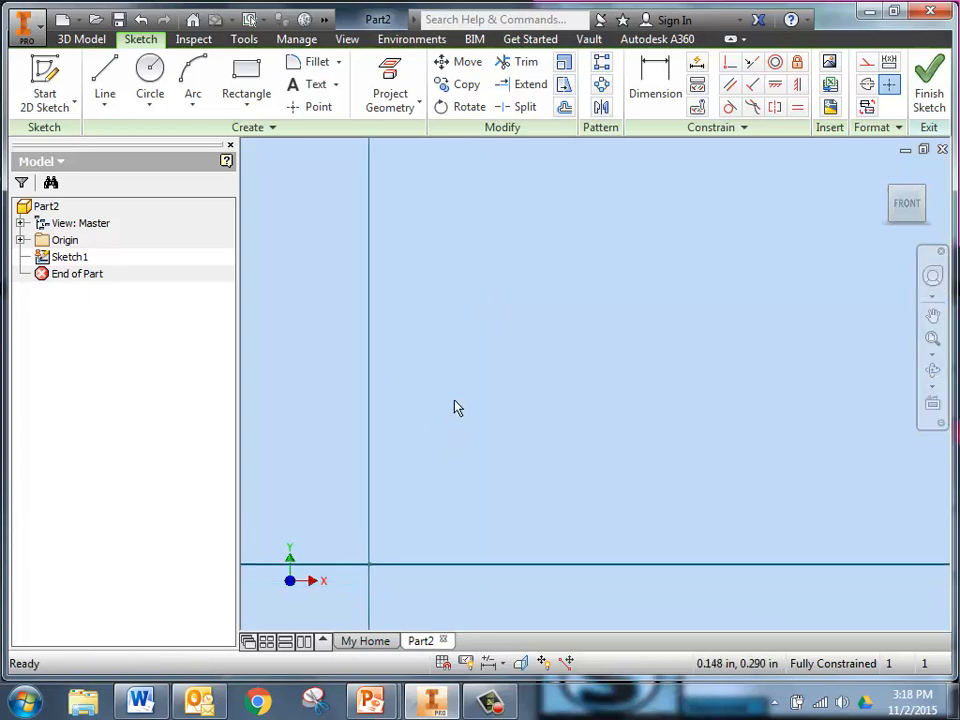
pyautogui.scroll(-3, 455, 408)
pyautogui.scroll(5, 469, 407)
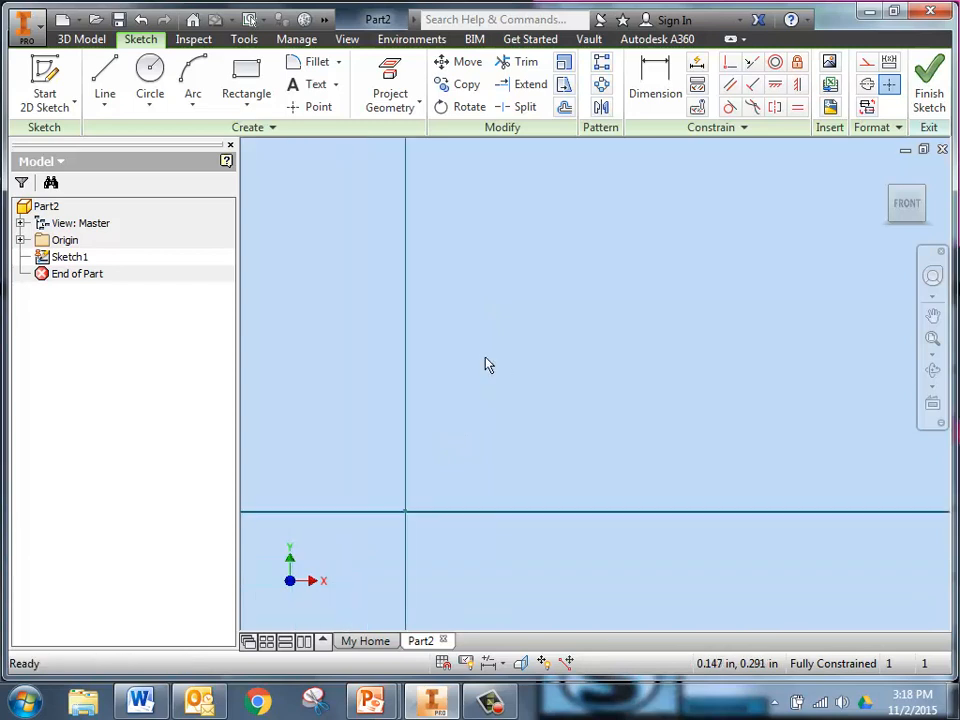
pyautogui.moveTo(493, 365); pyautogui.dragTo(437, 417, button='middle')
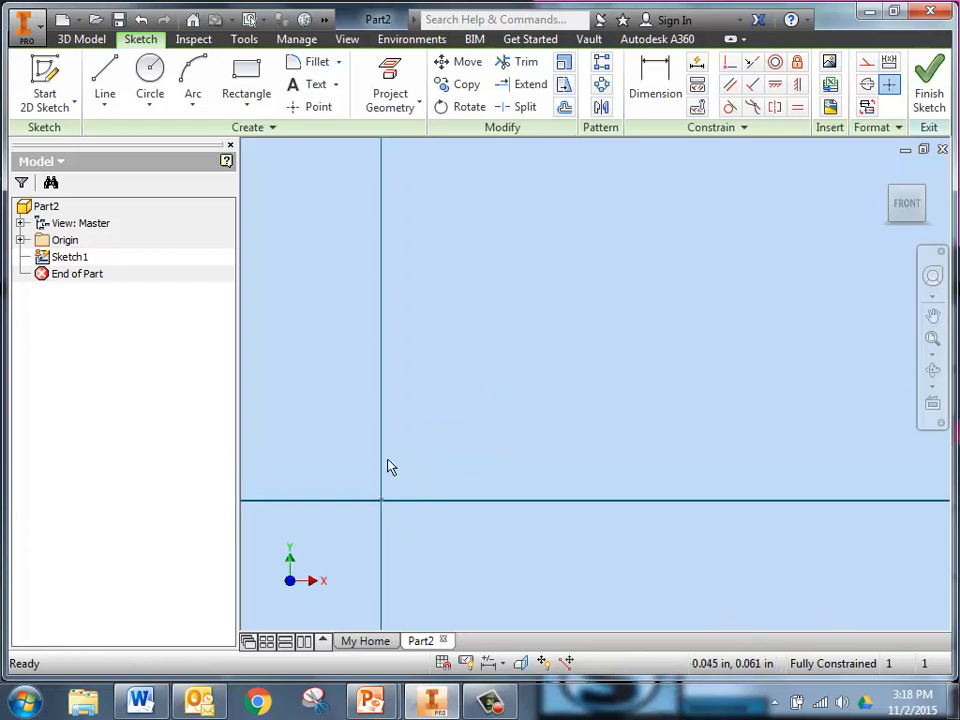
# - Draw a closed L-shaped step profile with lines from the origin, about 2.04 in high, 2.03 in wide and 1.10 in wide at the top
pyautogui.click(110, 78)
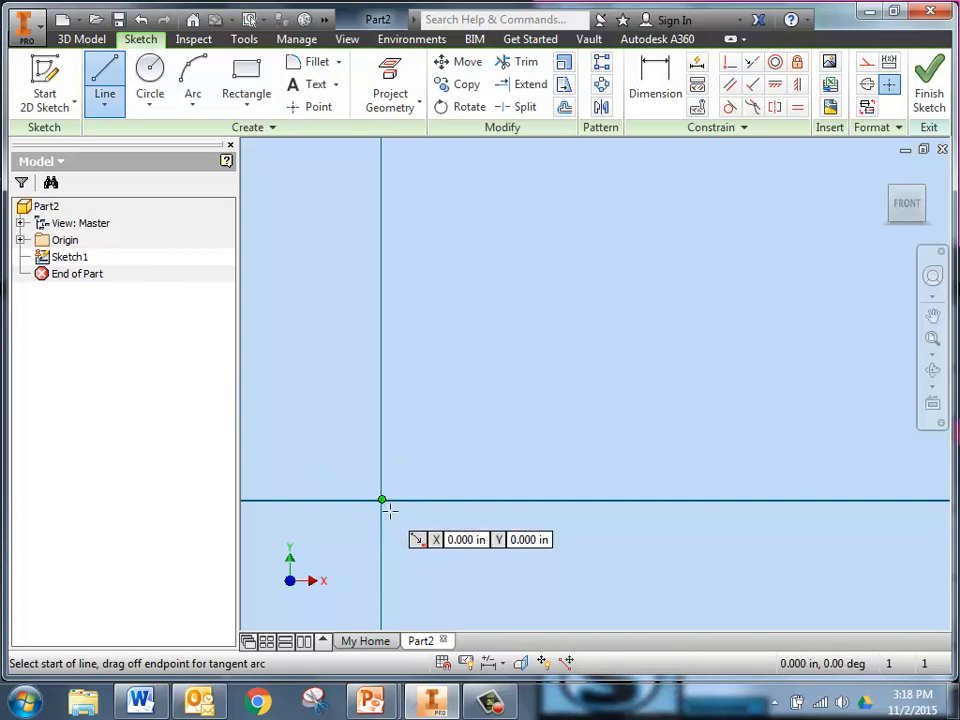
pyautogui.click(389, 509)
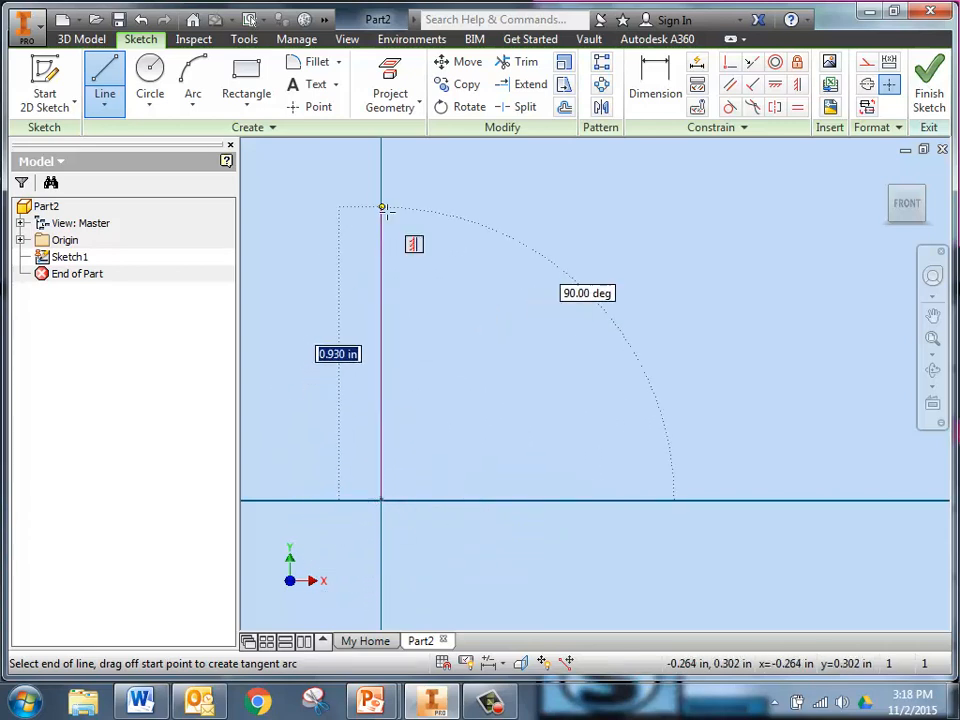
pyautogui.scroll(3, 386, 262)
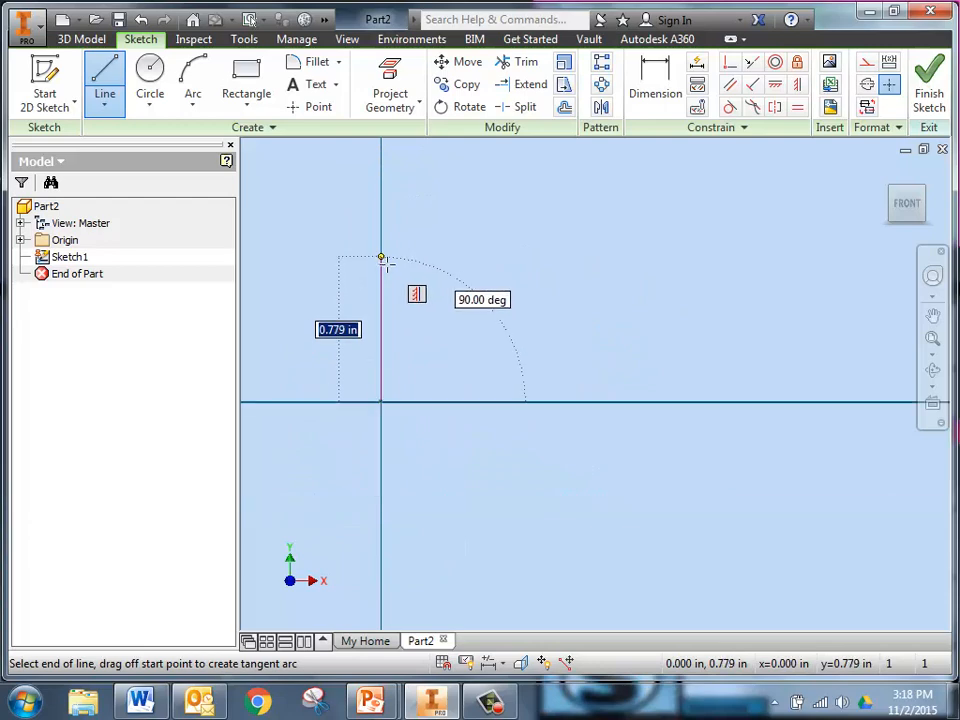
pyautogui.scroll(-1, 387, 262)
pyautogui.scroll(3, 388, 263)
pyautogui.moveTo(388, 263); pyautogui.dragTo(407, 396, button='middle')
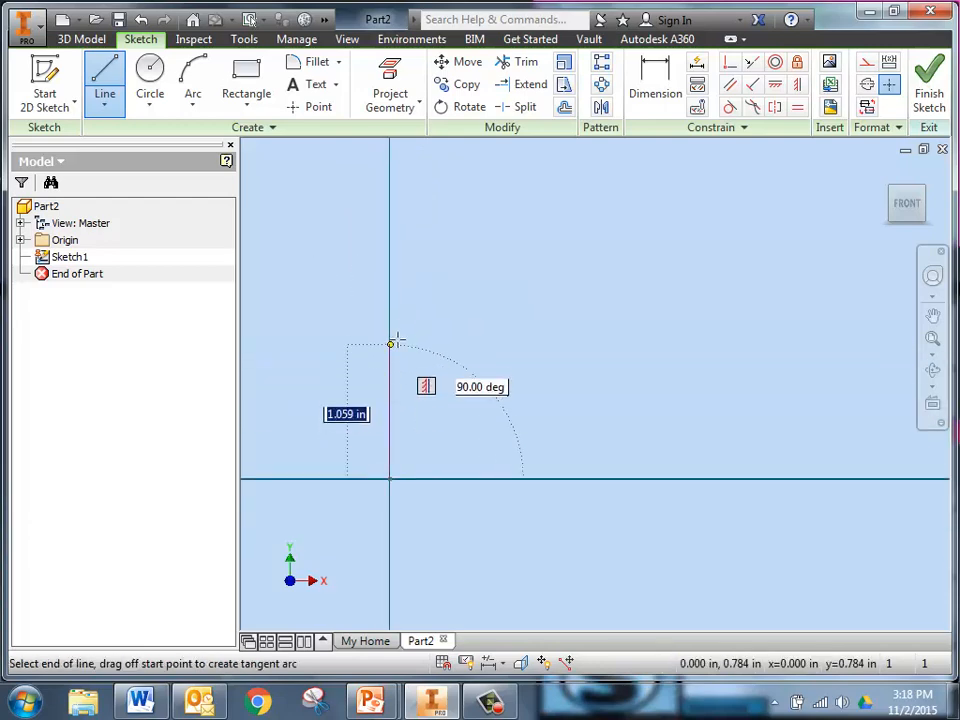
pyautogui.click(391, 229)
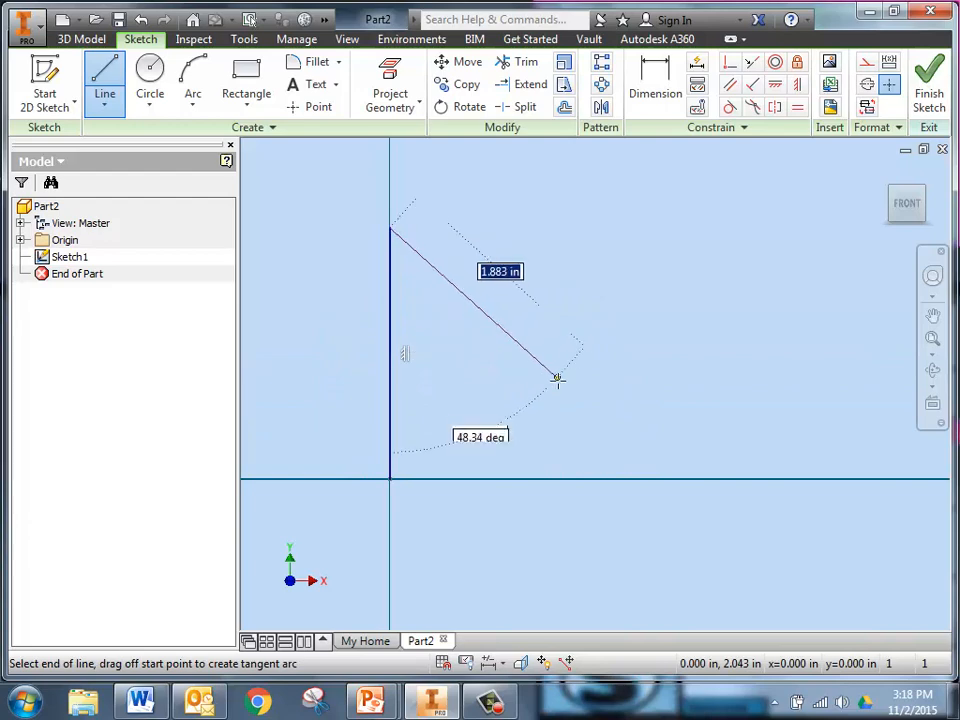
pyautogui.click(531, 236)
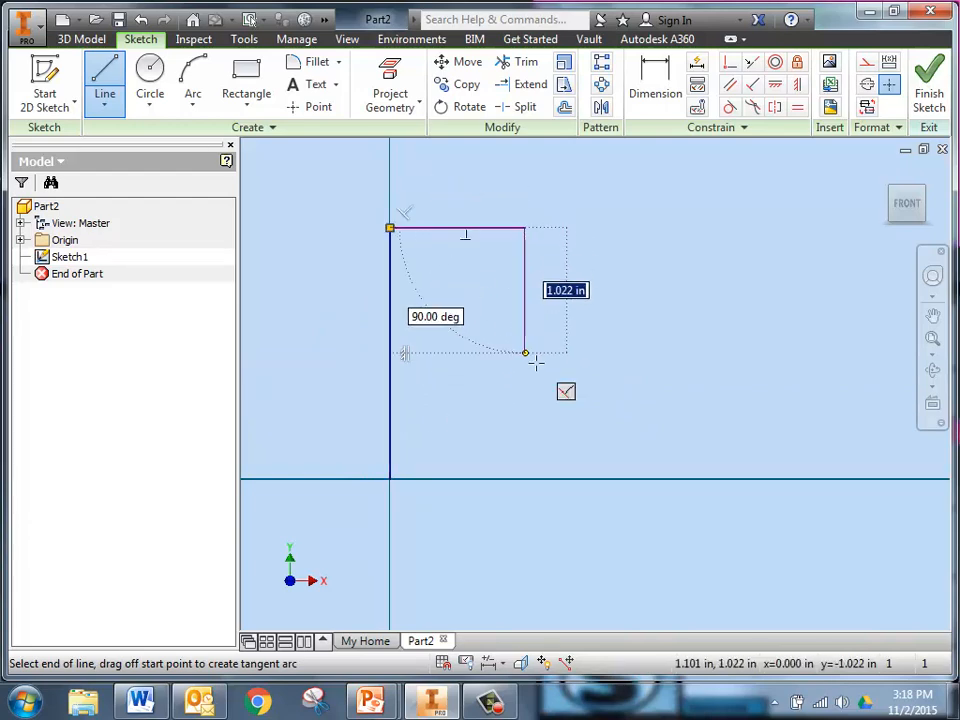
pyautogui.click(534, 360)
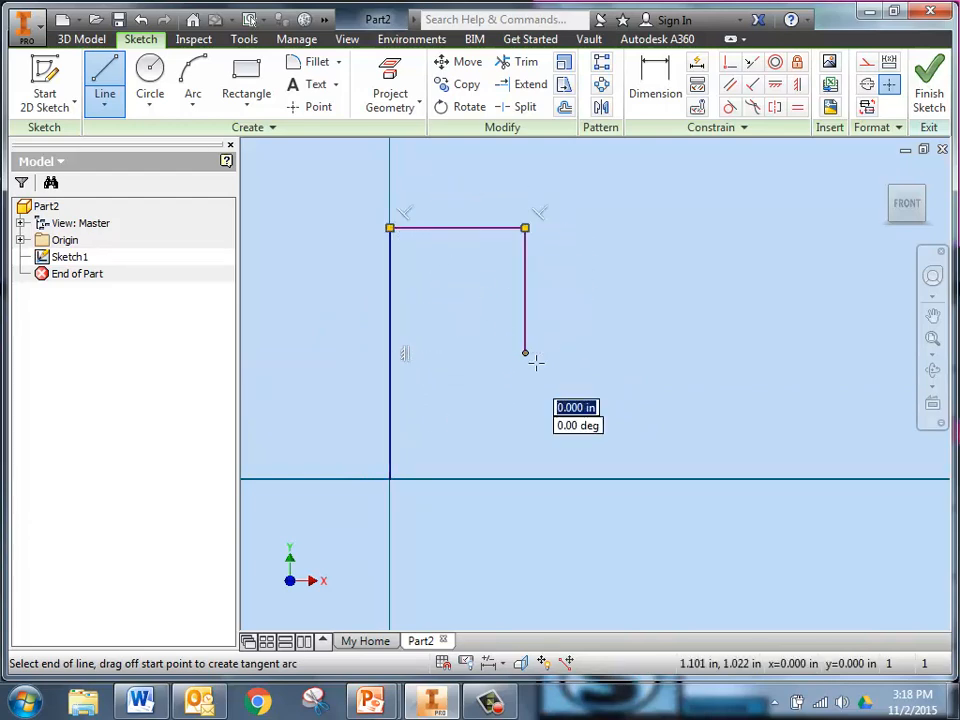
pyautogui.click(646, 365)
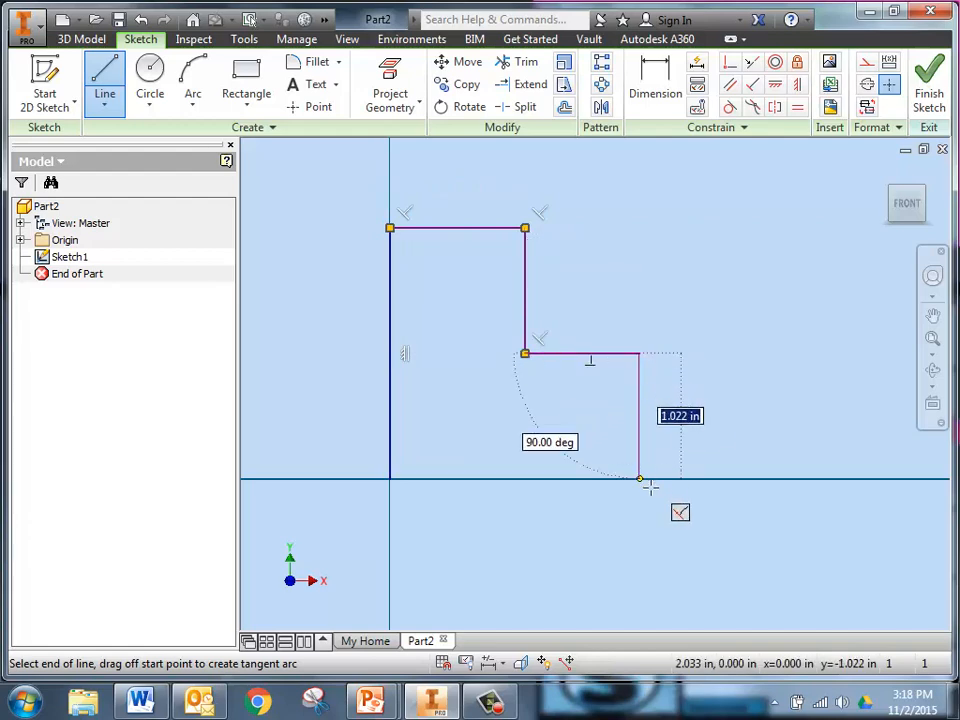
pyautogui.click(648, 485)
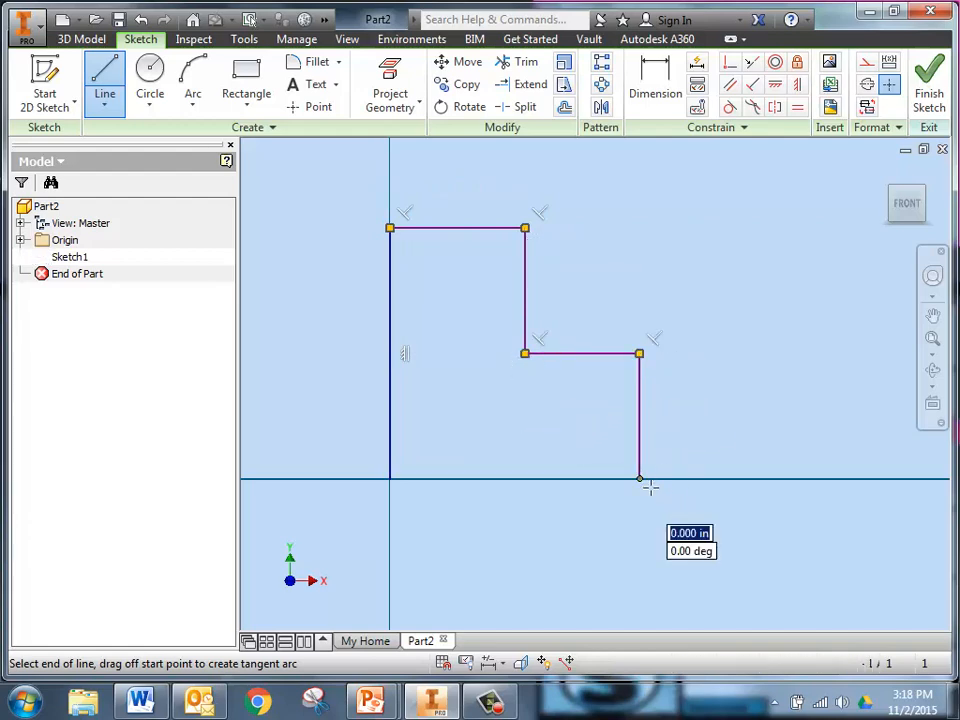
pyautogui.click(390, 484)
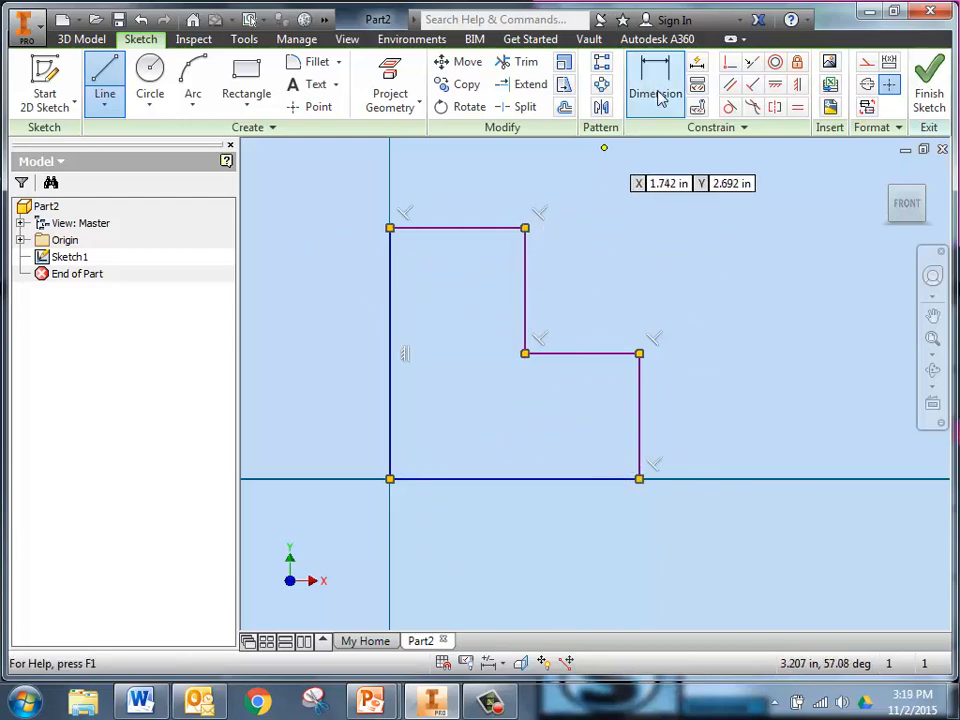
# - Check the PRACTICE1 dimensions in Word, return to Inventor, and dimension the profile's full height, full width, lower step height and top width
pyautogui.click(140, 701)
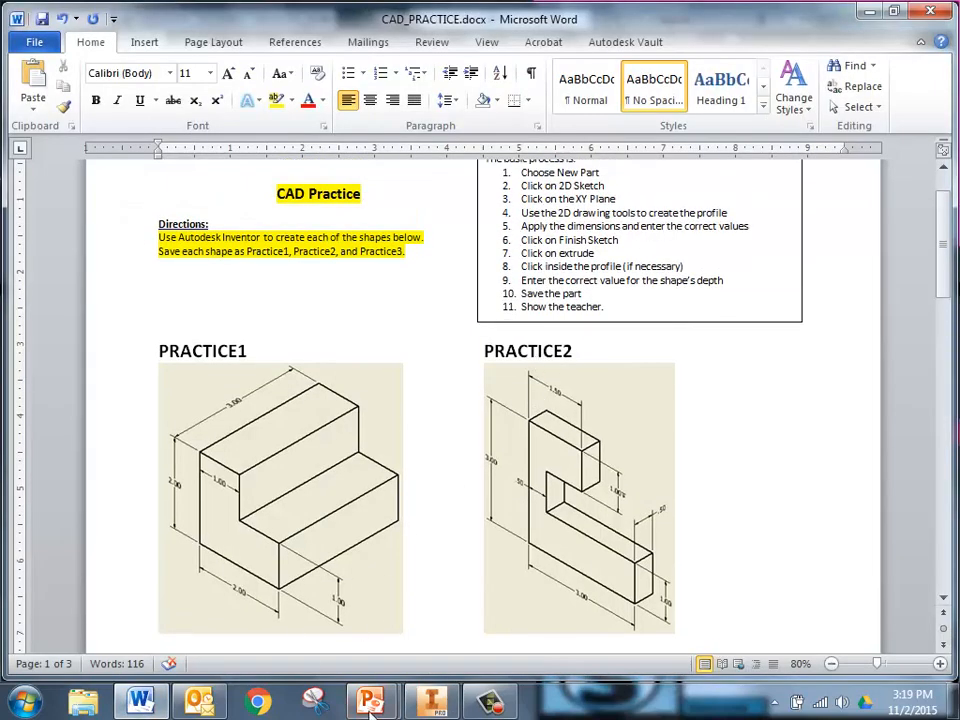
pyautogui.click(430, 701)
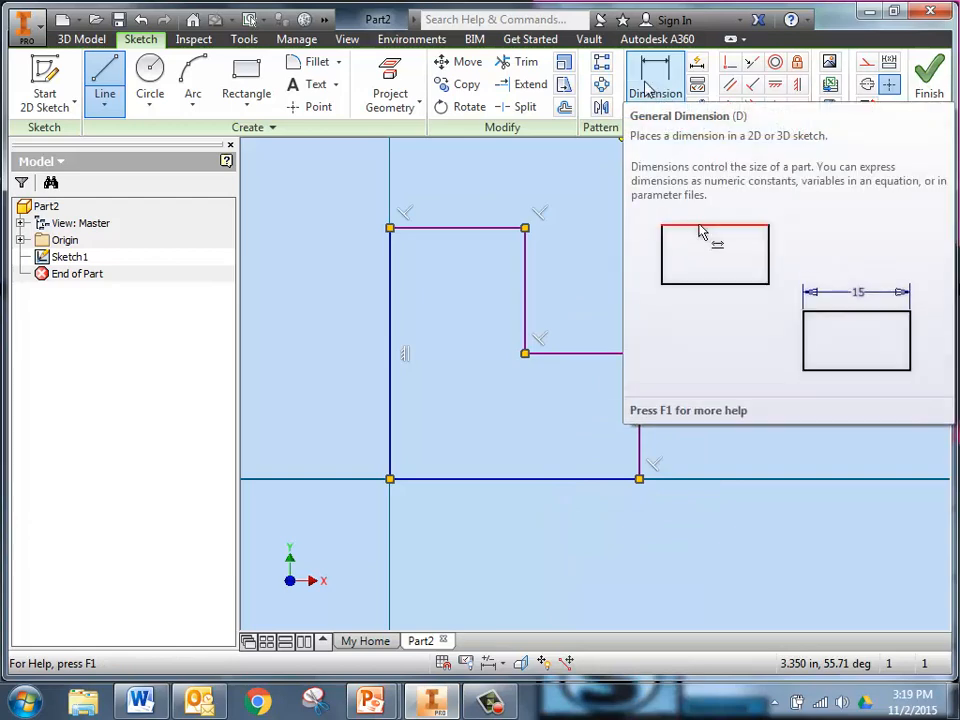
pyautogui.click(646, 88)
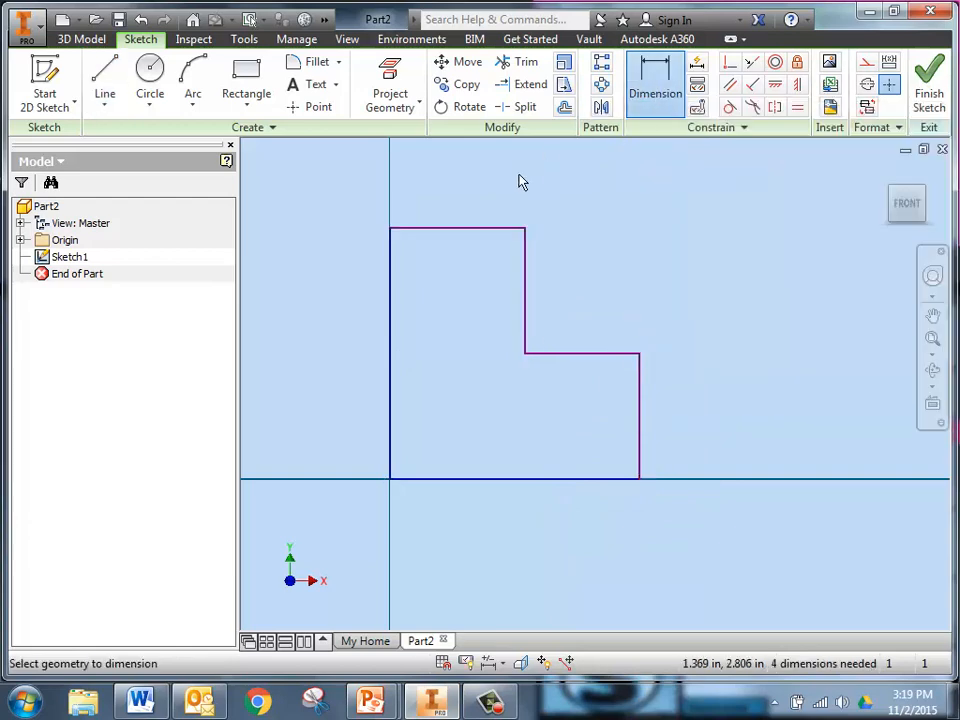
pyautogui.click(393, 326)
pyautogui.click(337, 343)
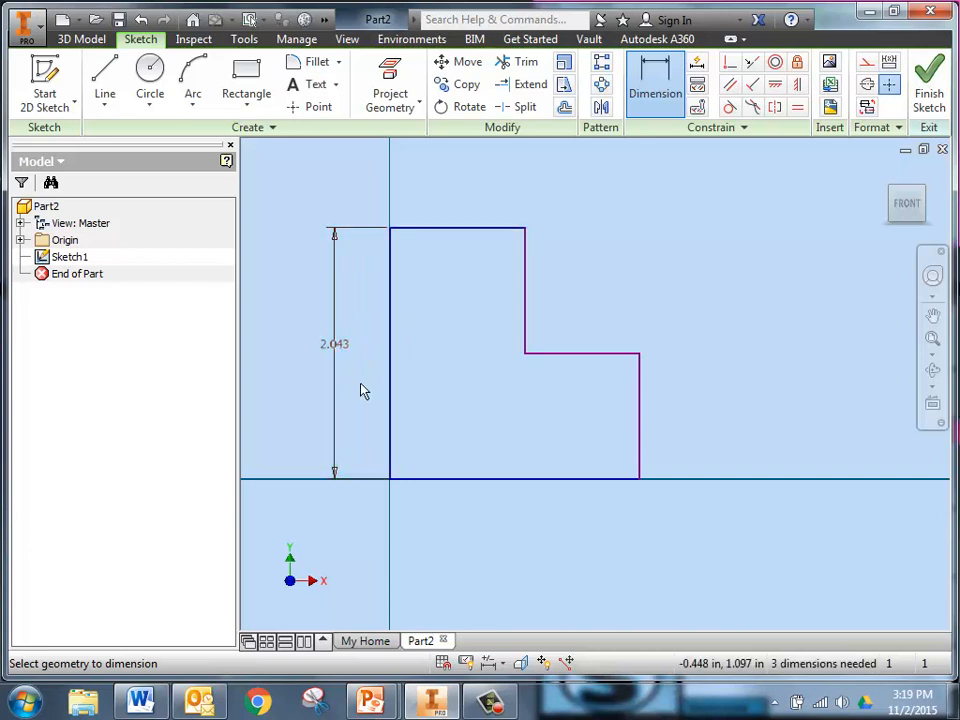
pyautogui.click(478, 487)
pyautogui.click(516, 568)
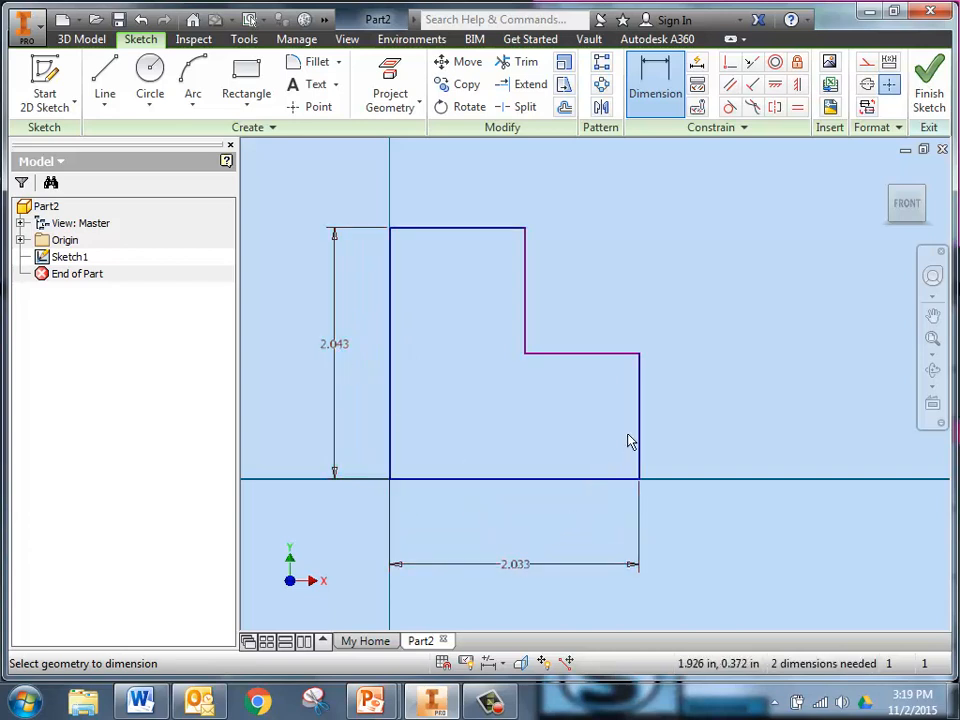
pyautogui.click(640, 441)
pyautogui.click(699, 422)
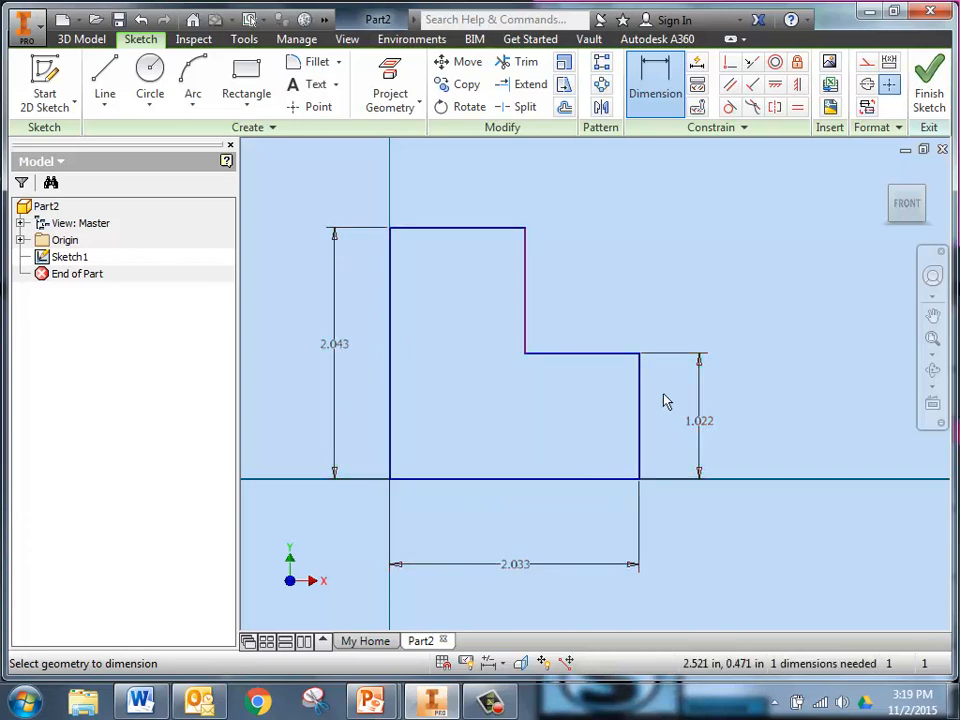
pyautogui.click(494, 230)
pyautogui.click(462, 170)
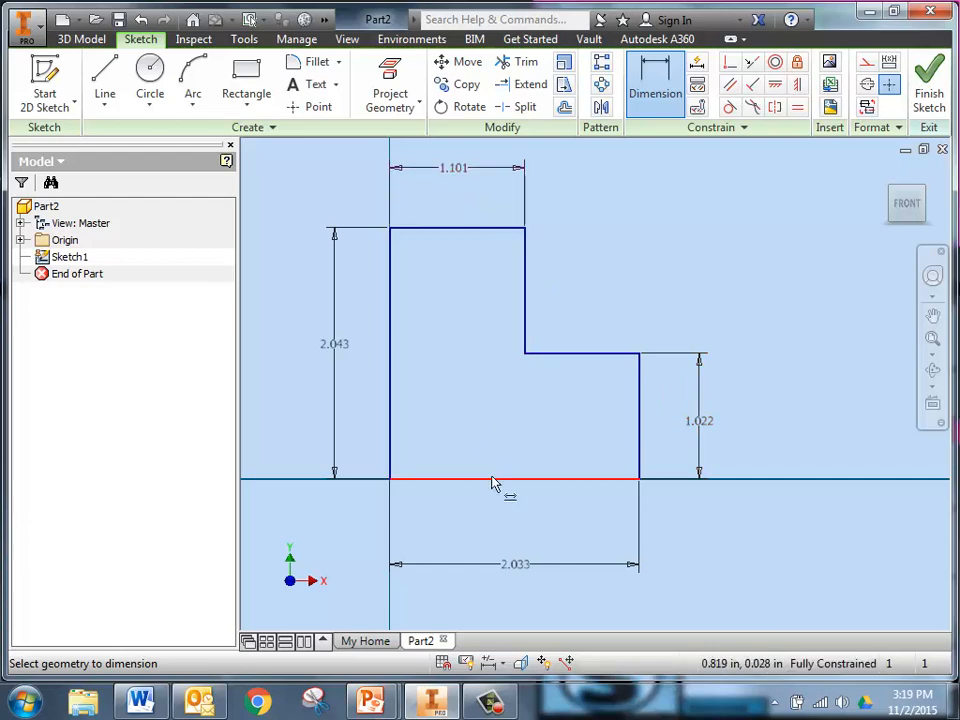
# - Set the profile's overall width and overall height to 2 in each
pyautogui.doubleClick(535, 572)
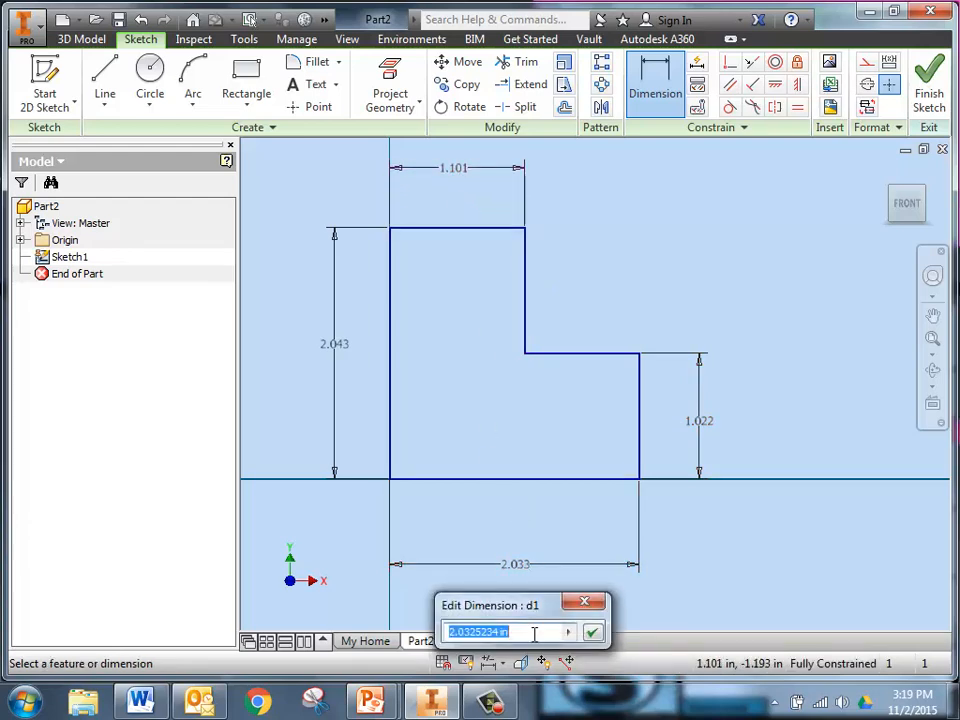
pyautogui.write('2')
pyautogui.press('Return')
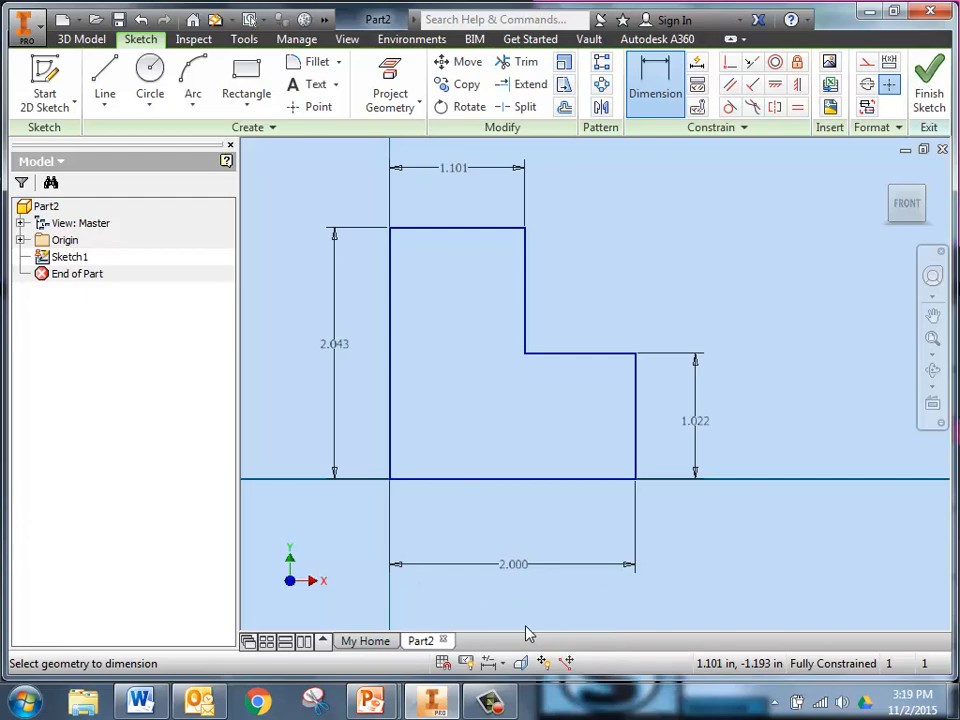
pyautogui.doubleClick(326, 338)
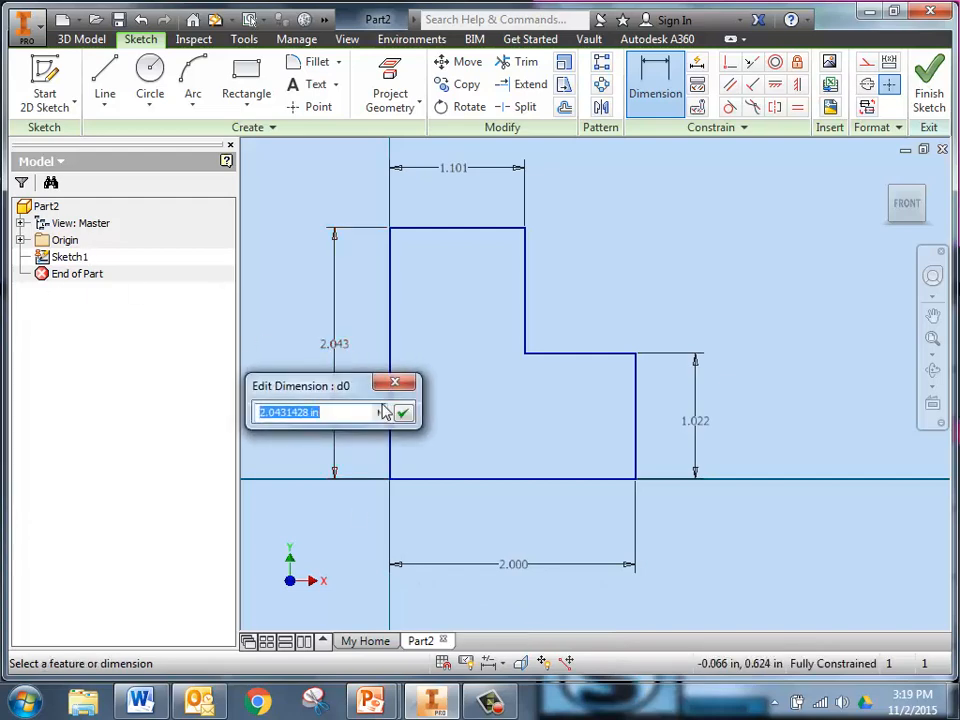
pyautogui.write('2')
pyautogui.press('Return')
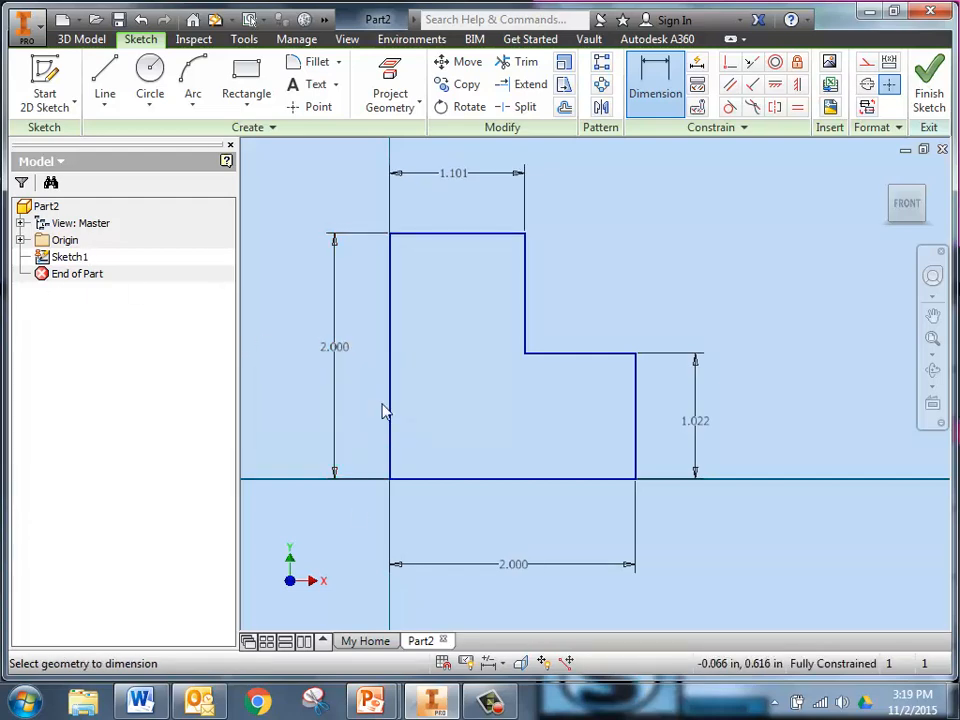
# - Set the profile's top width and lower step height to 1 in each
pyautogui.doubleClick(471, 186)
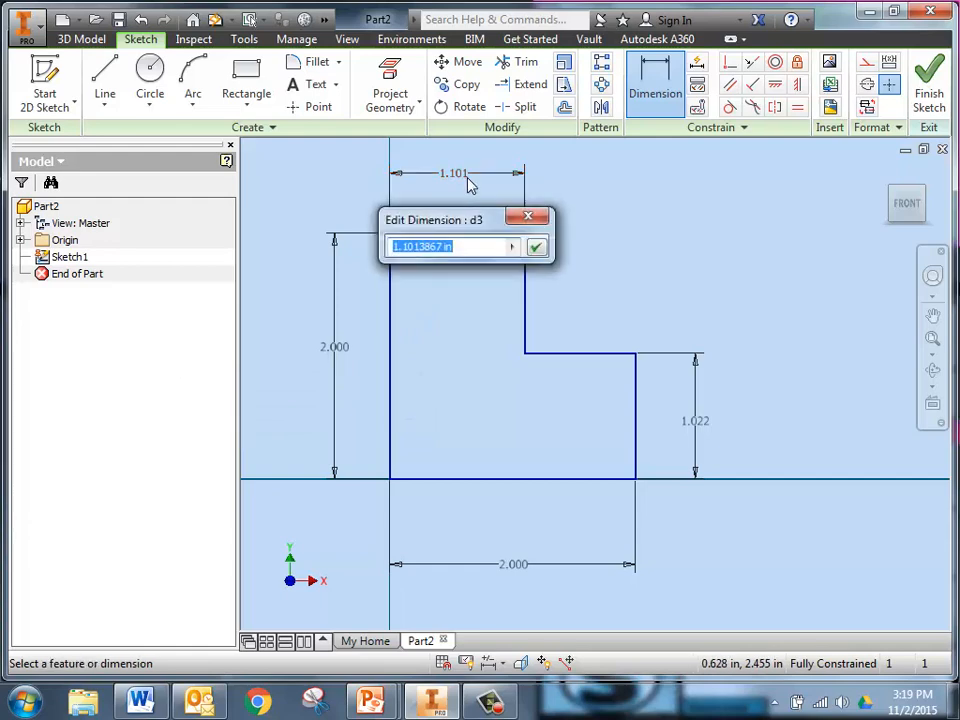
pyautogui.write('1')
pyautogui.press('Return')
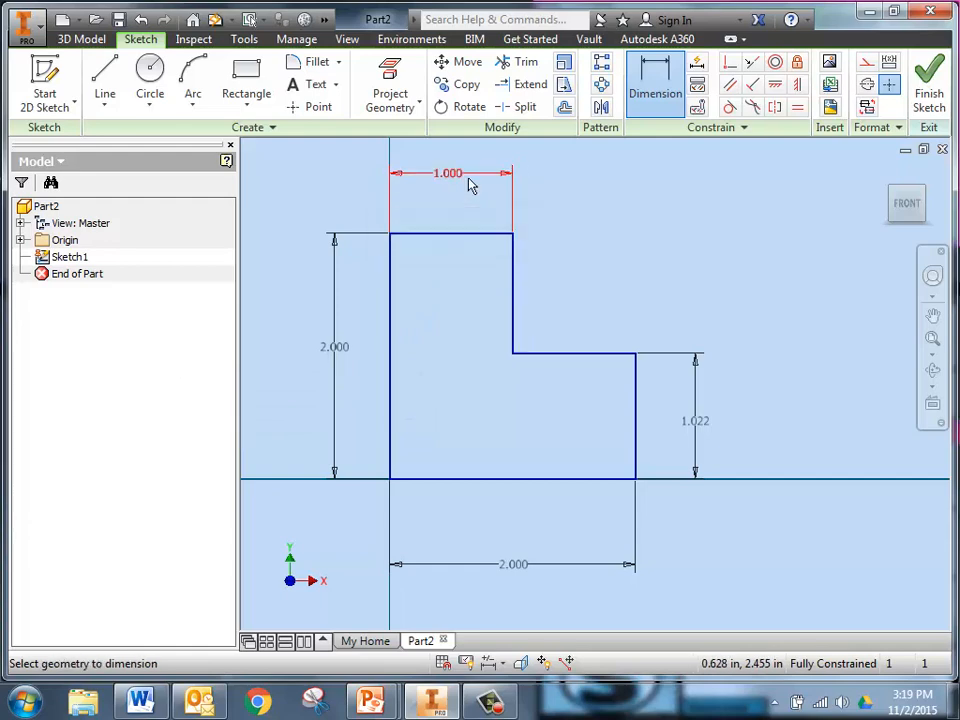
pyautogui.doubleClick(705, 430)
pyautogui.write('1')
pyautogui.press('Return')
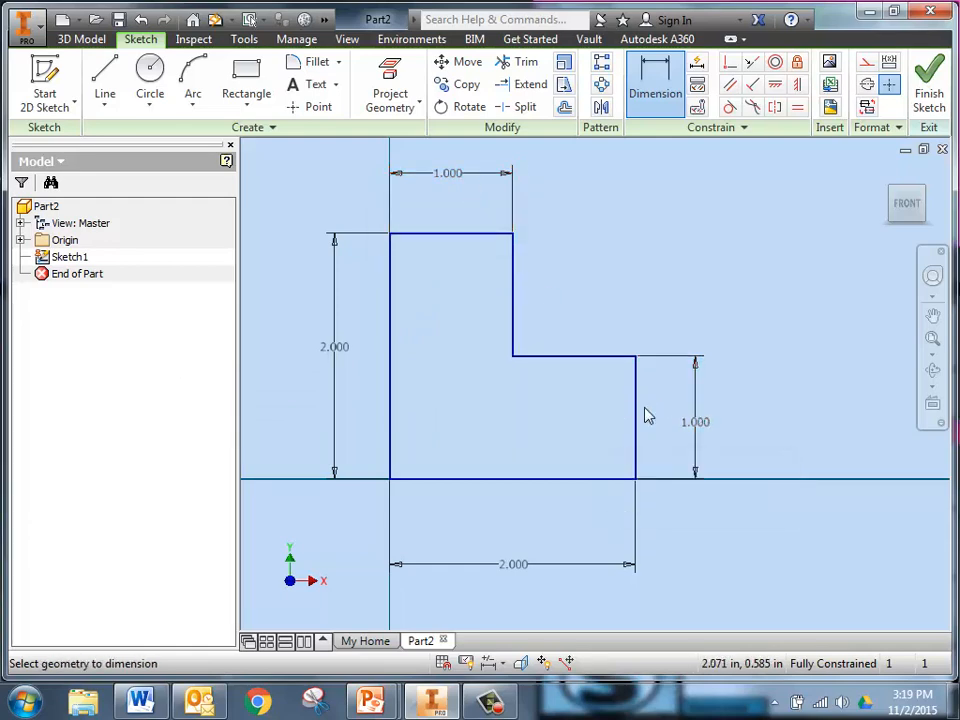
# - Check the process list in the Word practice sheet, return to Inventor, and finish the profile sketch
pyautogui.click(140, 702)
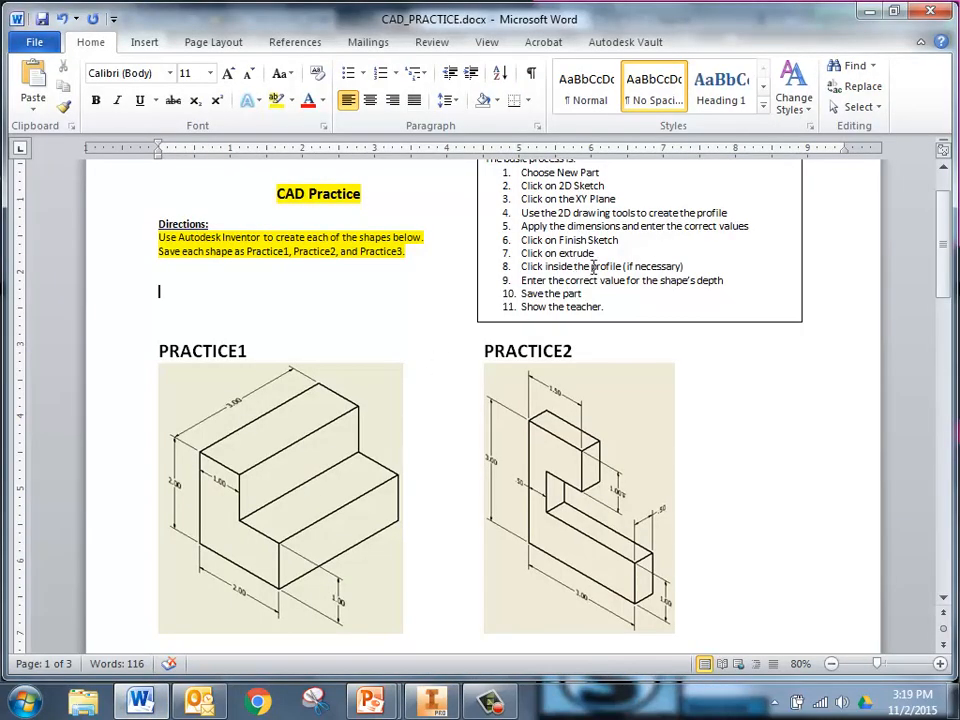
pyautogui.click(432, 702)
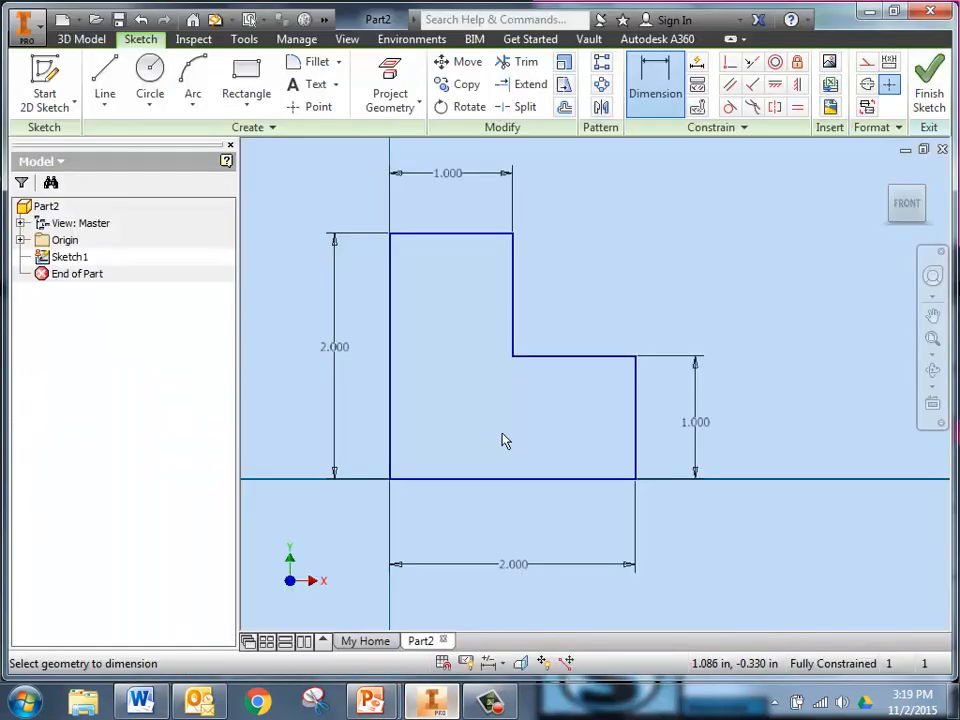
pyautogui.click(933, 95)
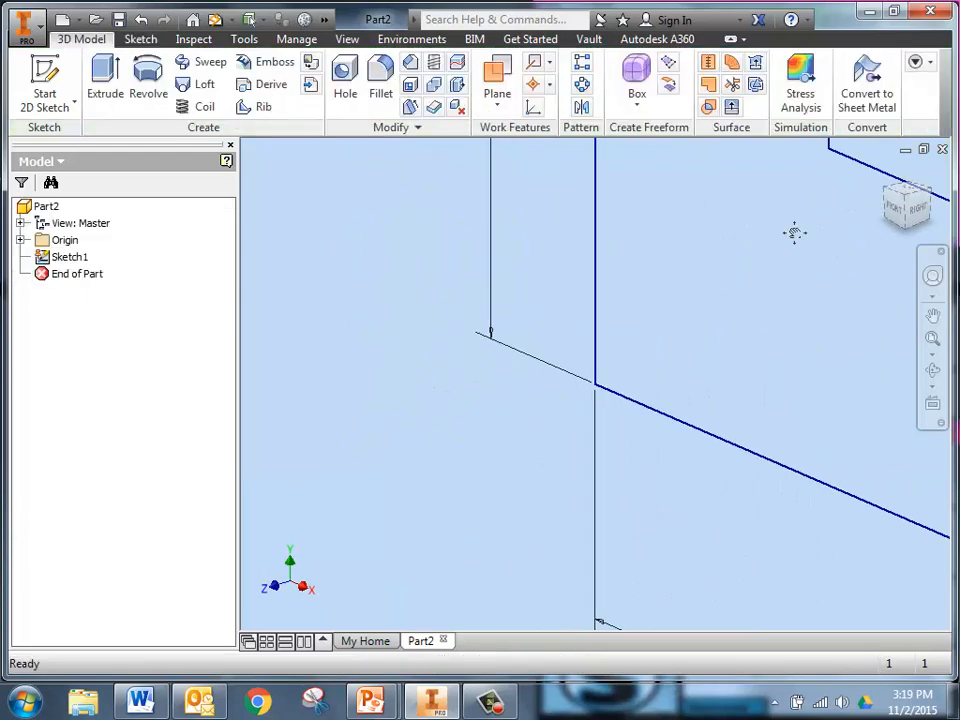
pyautogui.moveTo(794, 233)
pyautogui.mouseDown(button='middle')
pyautogui.moveTo(649, 373)
pyautogui.moveTo(568, 422)
pyautogui.moveTo(604, 424)
pyautogui.moveTo(658, 330)
pyautogui.moveTo(658, 339)
pyautogui.mouseUp(button='middle')
pyautogui.scroll(6, 568, 422)
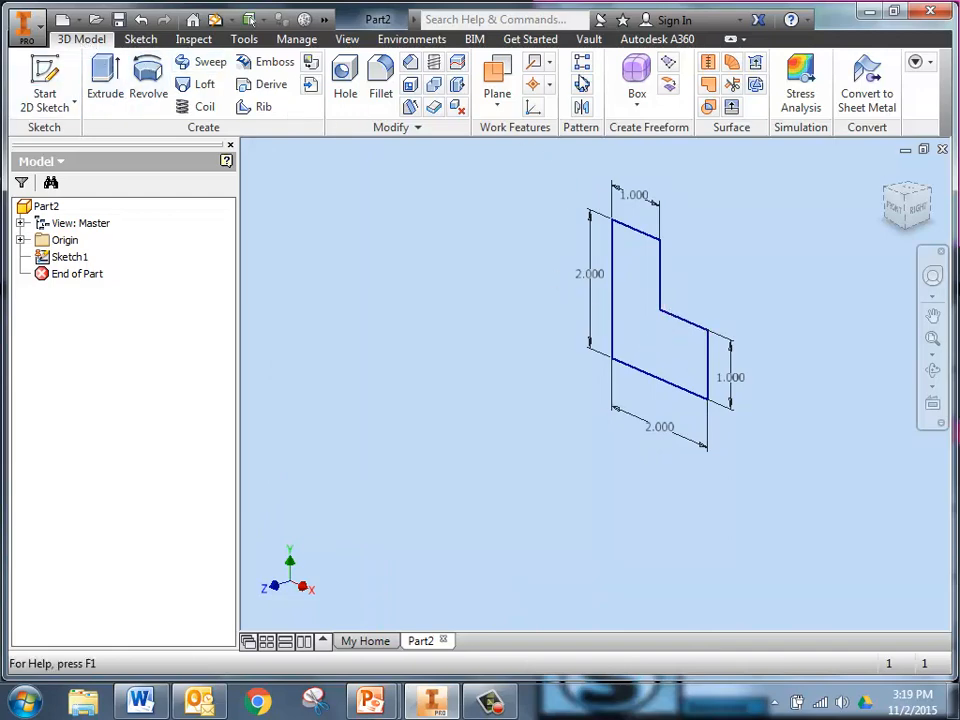
# - Extrude the L-shaped profile 3 in as a new solid
pyautogui.click(104, 77)
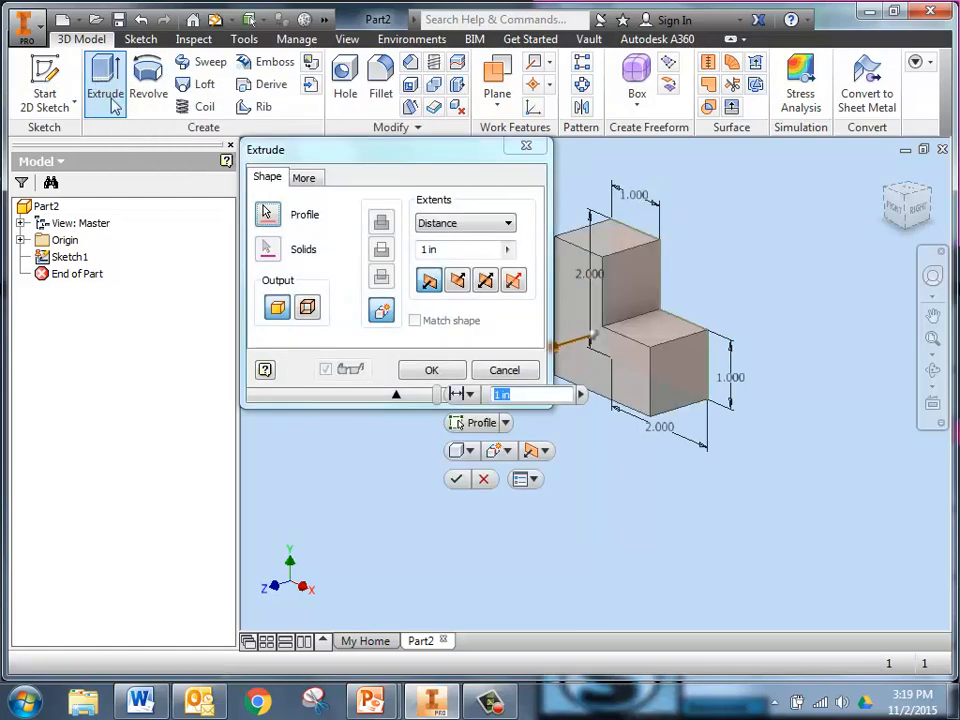
pyautogui.click(448, 152)
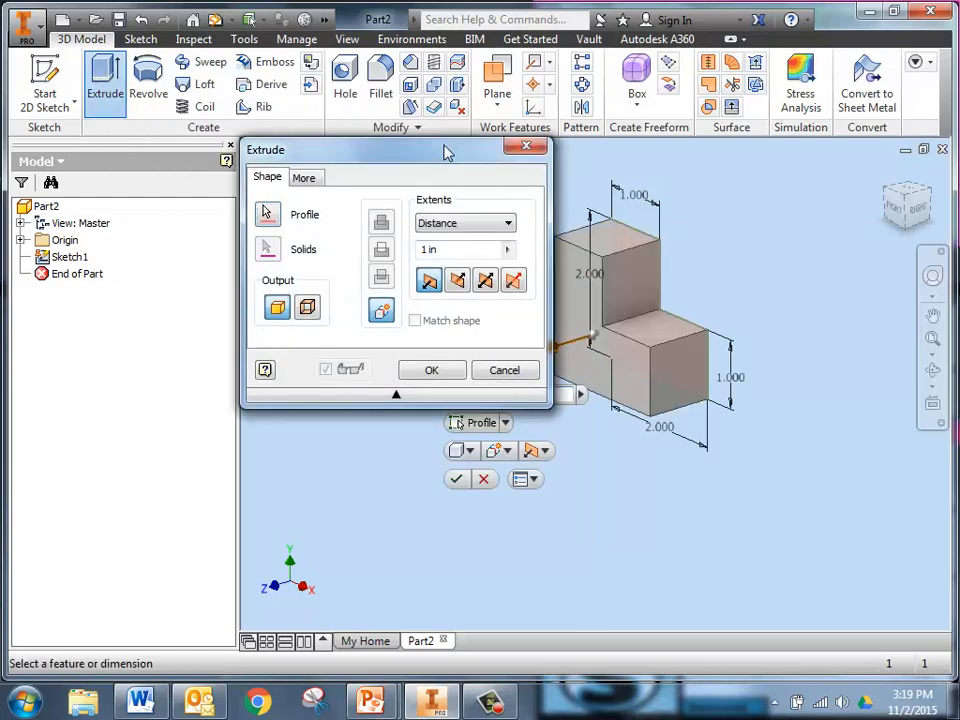
pyautogui.doubleClick(432, 250)
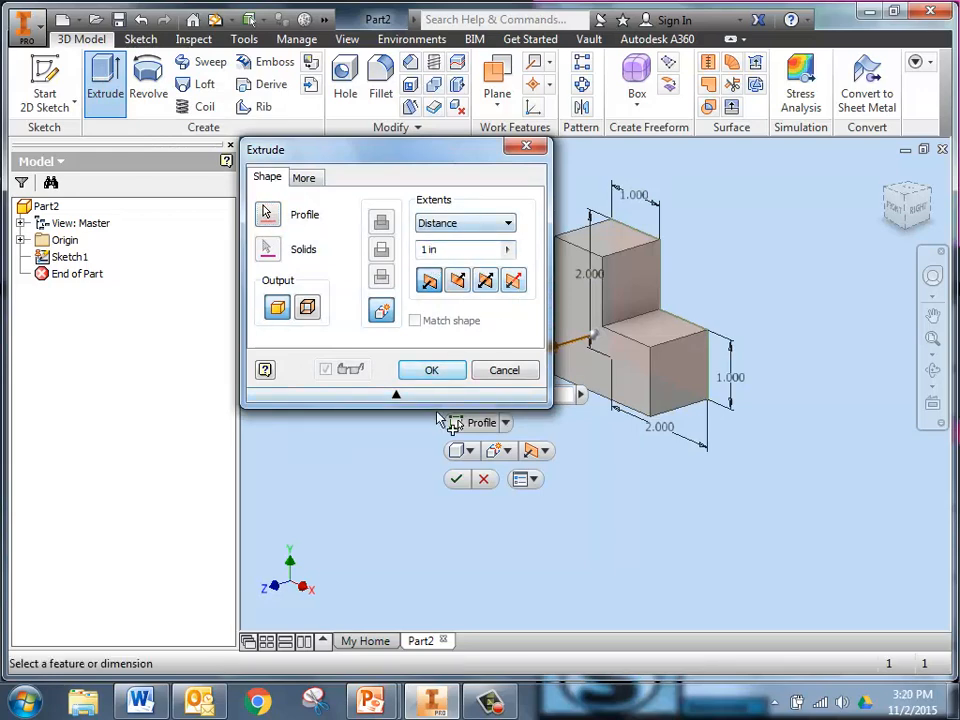
pyautogui.click(398, 396)
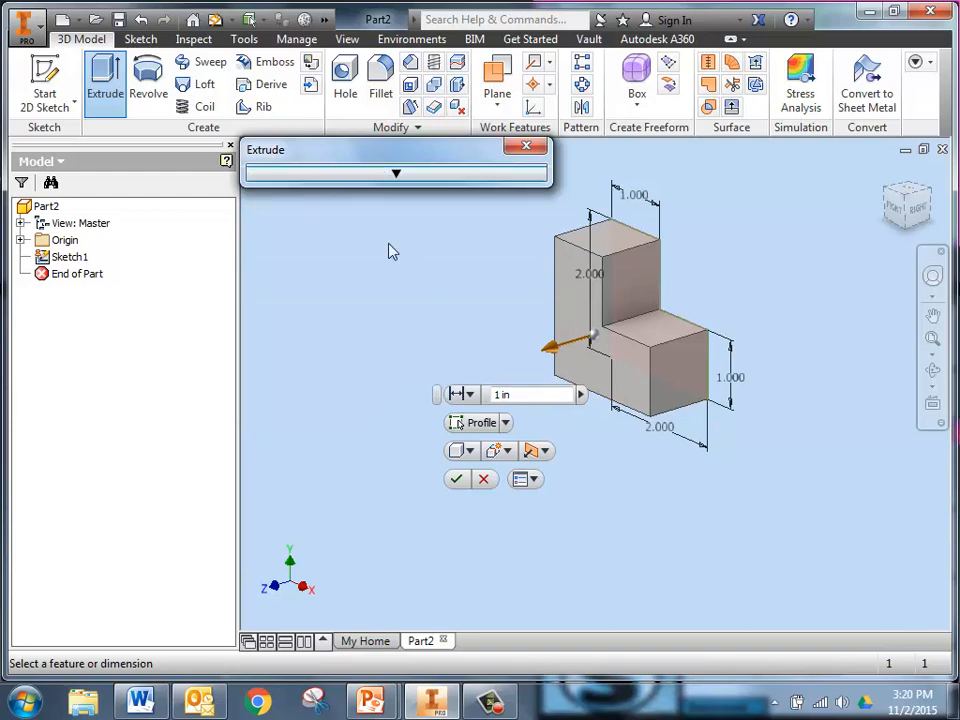
pyautogui.click(503, 402)
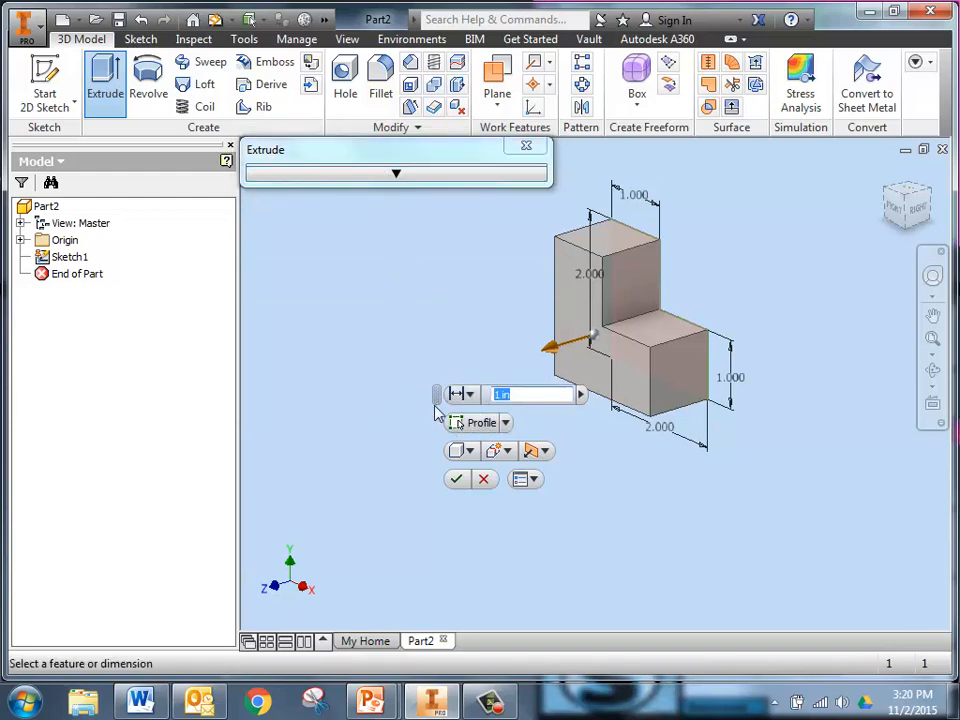
pyautogui.moveTo(439, 400); pyautogui.dragTo(717, 197)
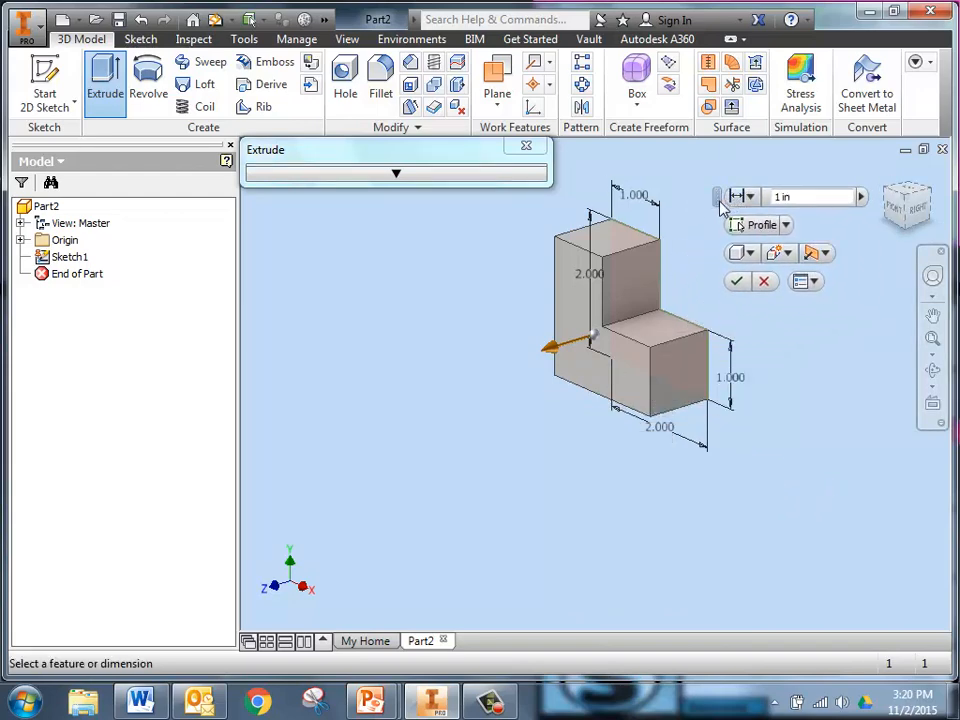
pyautogui.moveTo(717, 197); pyautogui.dragTo(499, 455)
pyautogui.click(563, 458)
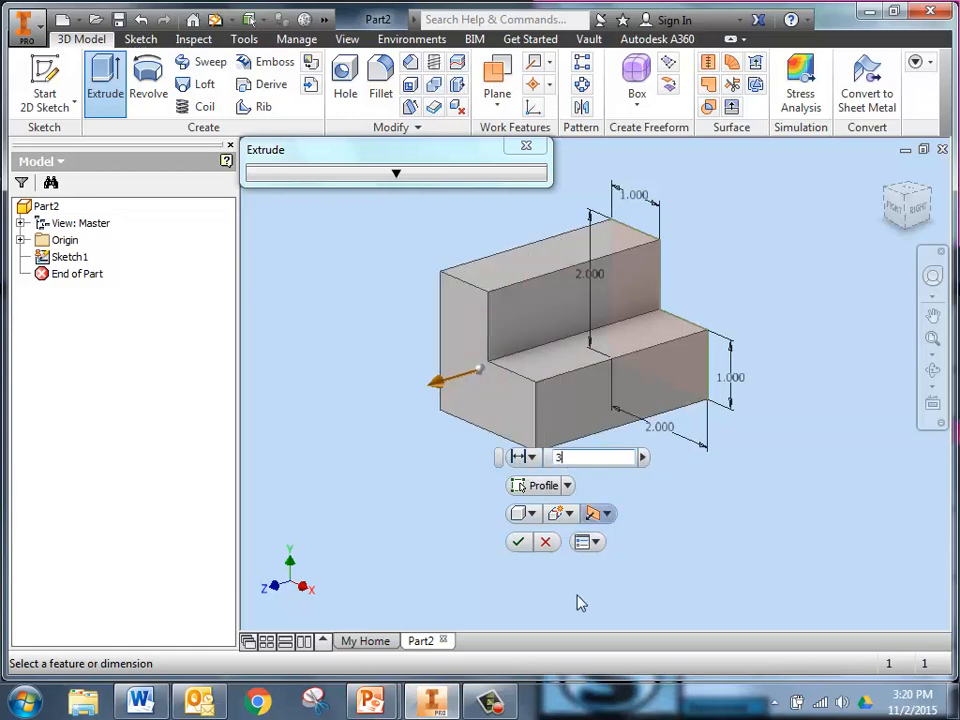
pyautogui.click(518, 542)
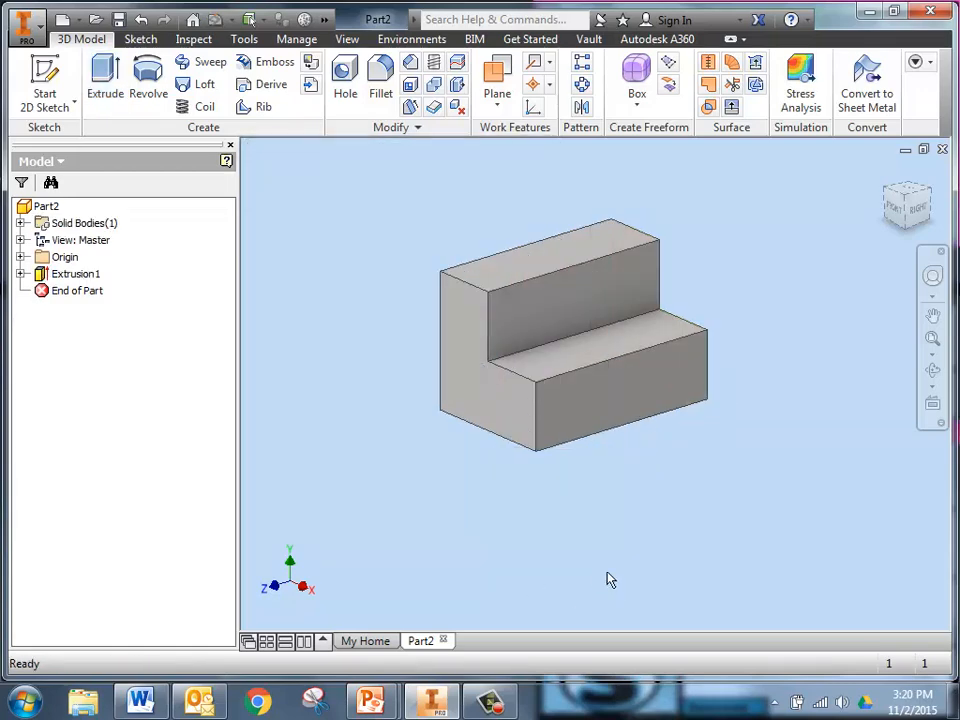
# - Save the part as practice1 in the ProjectName folder, replacing the existing file
pyautogui.click(20, 28)
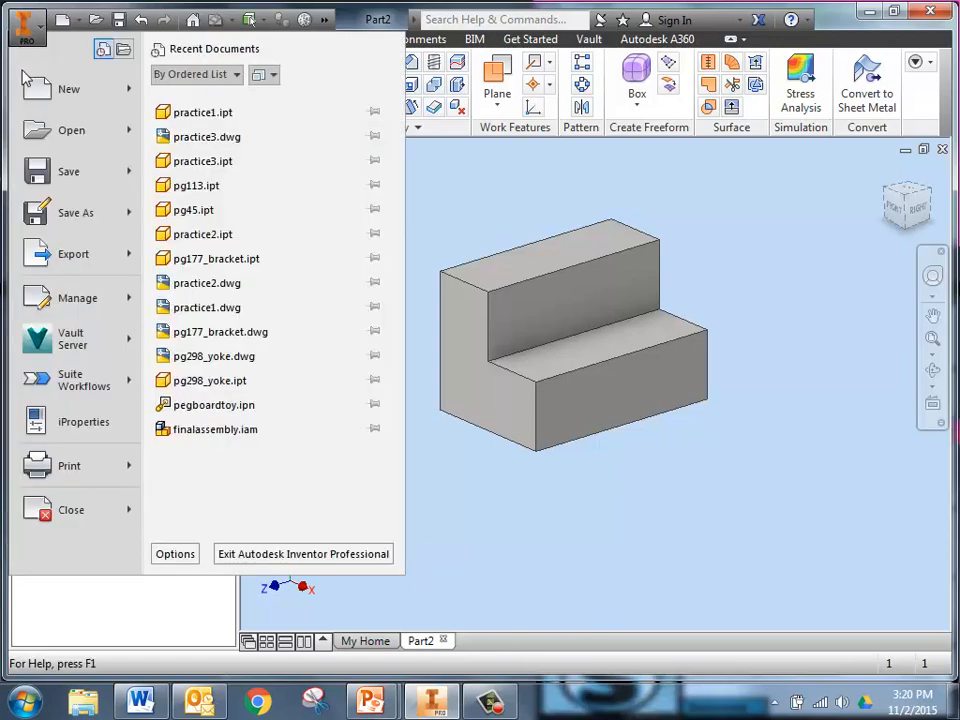
pyautogui.click(64, 180)
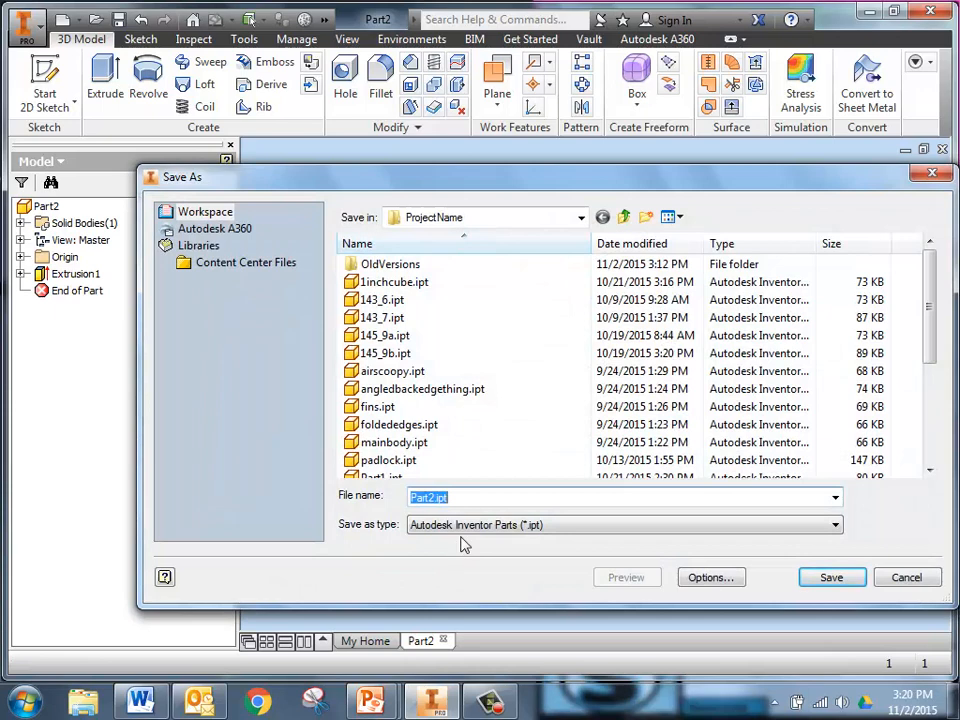
pyautogui.write('j')
pyautogui.write('pract')
pyautogui.write('ic')
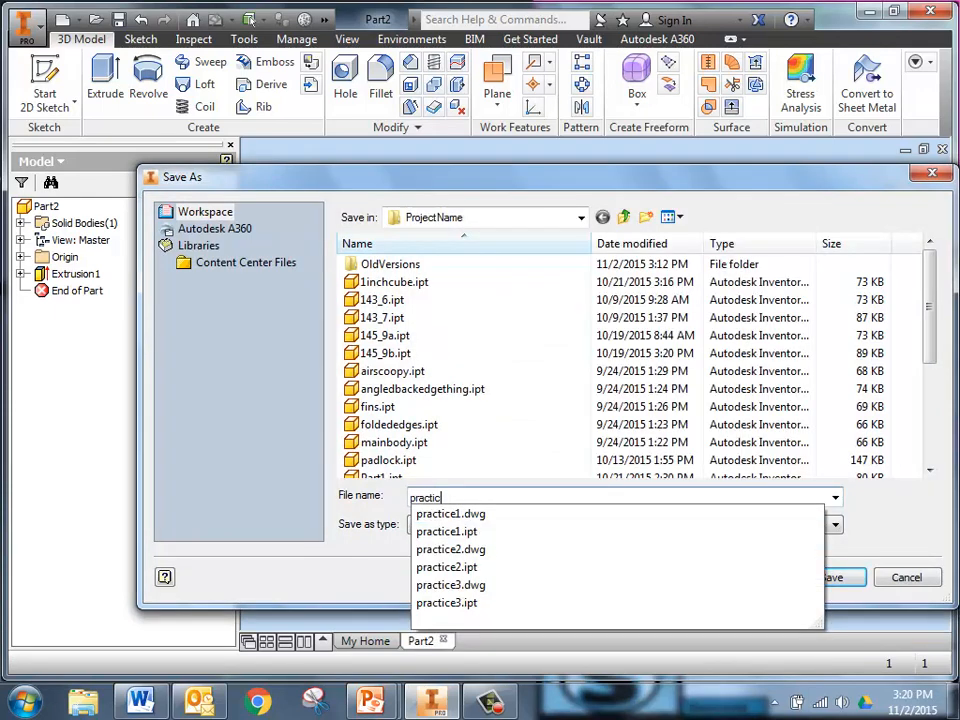
pyautogui.write('e1')
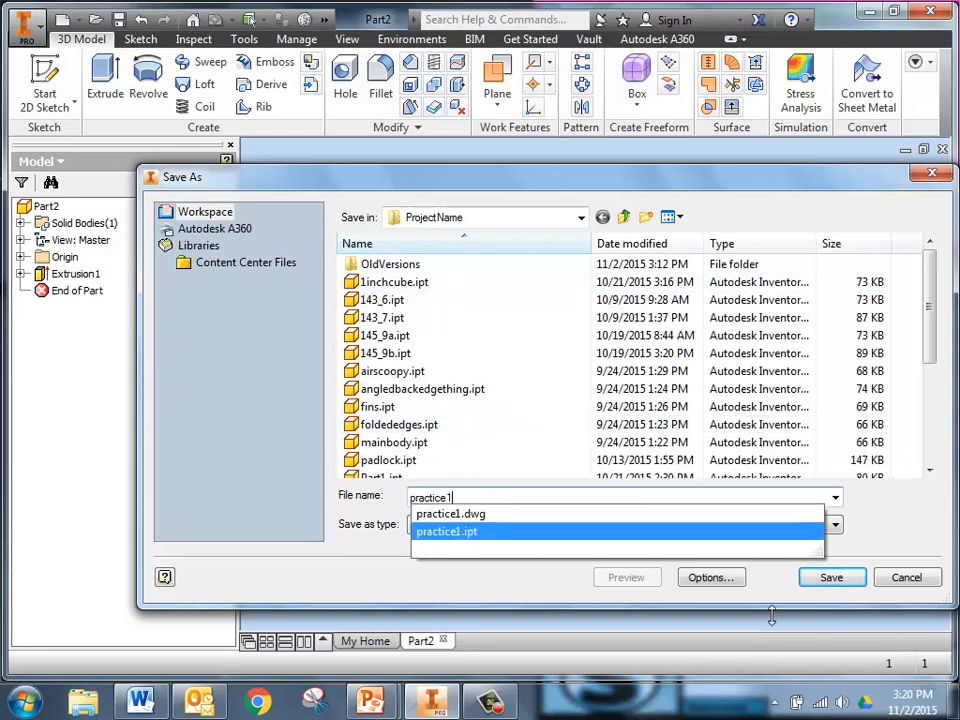
pyautogui.click(841, 580)
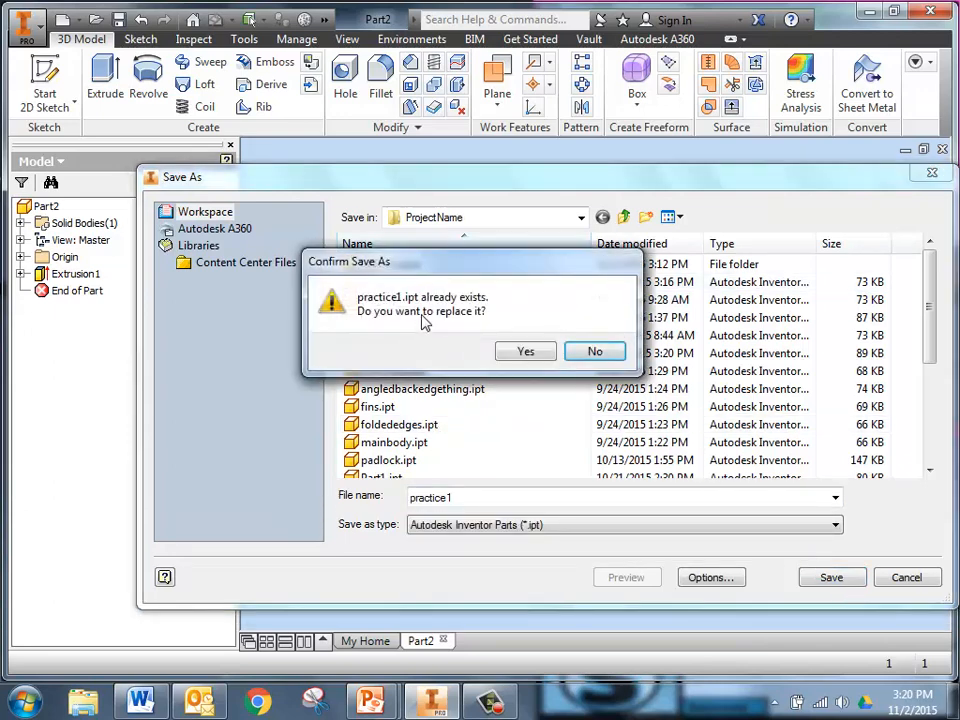
pyautogui.click(528, 350)
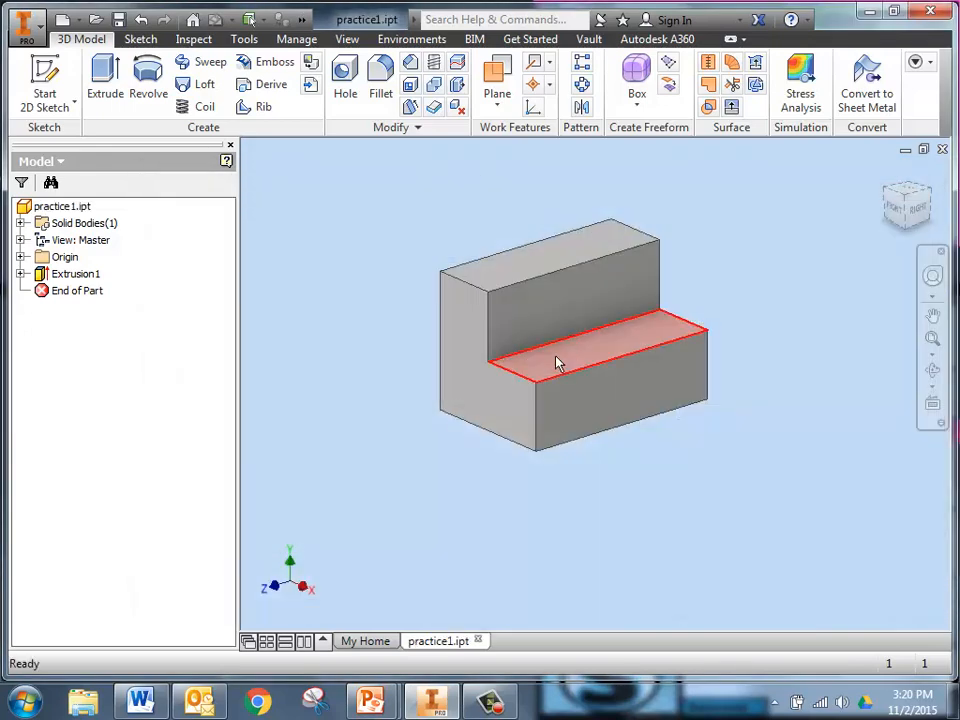